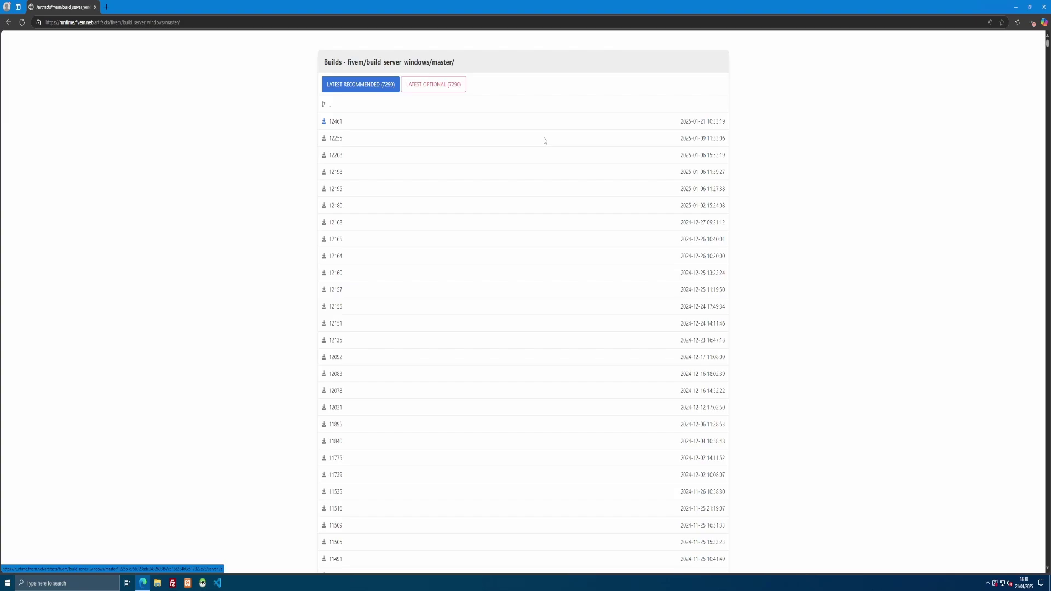
# Download FiveM server build 12461 from the latest recommended artifacts and check the downloads list.
pyautogui.scroll(-1, 502, 218)
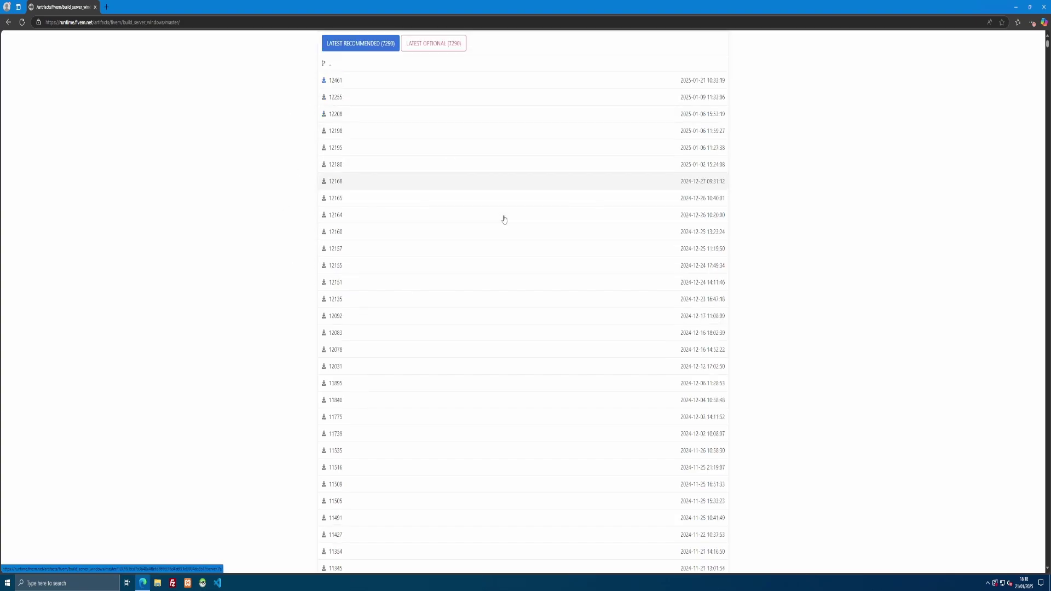
pyautogui.scroll(1, 504, 219)
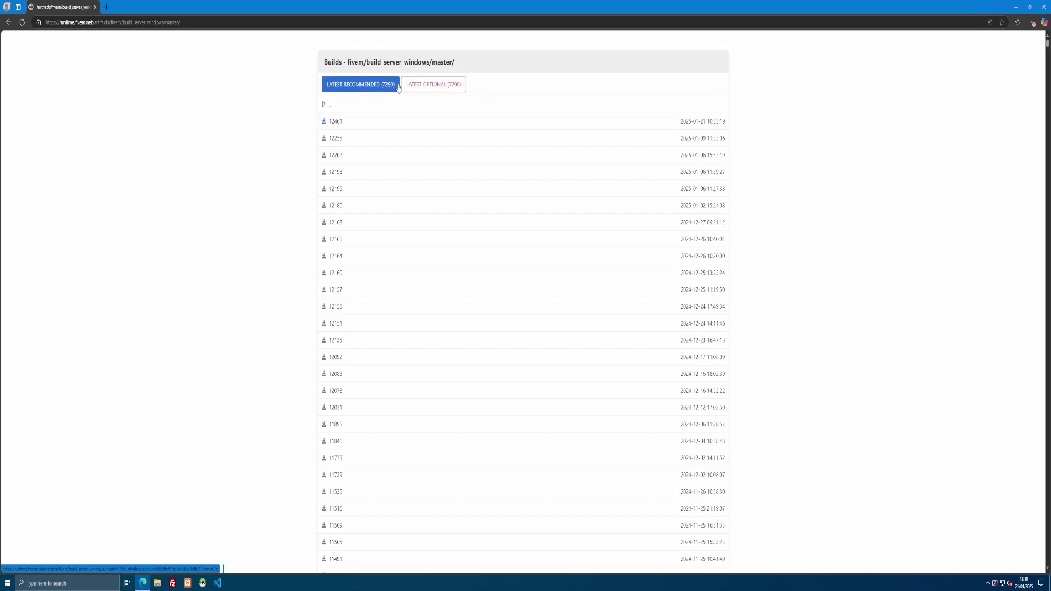
pyautogui.click(324, 123)
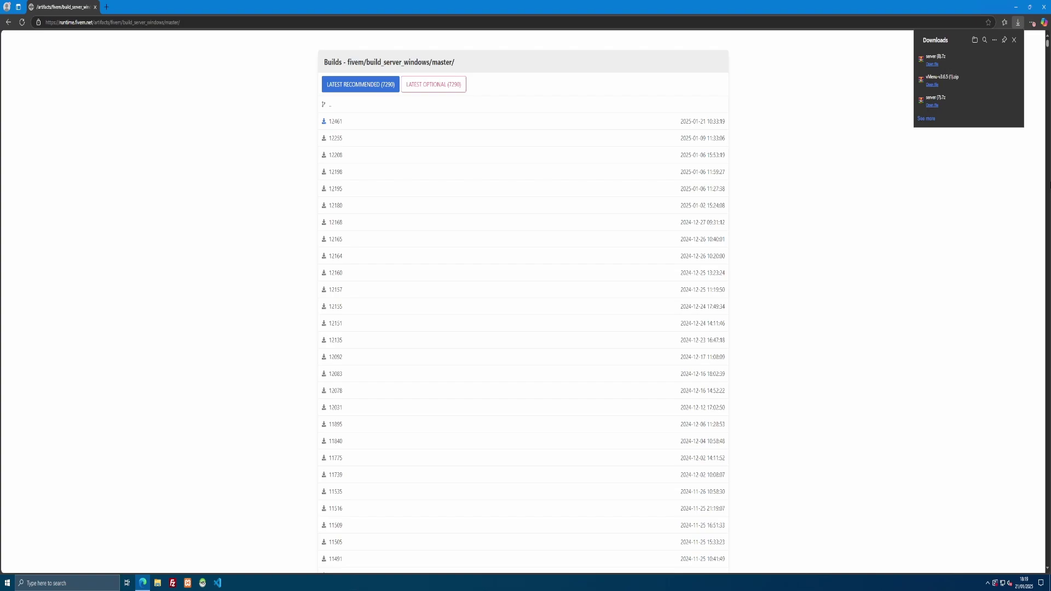
pyautogui.moveTo(966, 63)
# Open server (8).7z in WinRAR, dismiss its reminder, and place the window at the left.
pyautogui.click(929, 66)
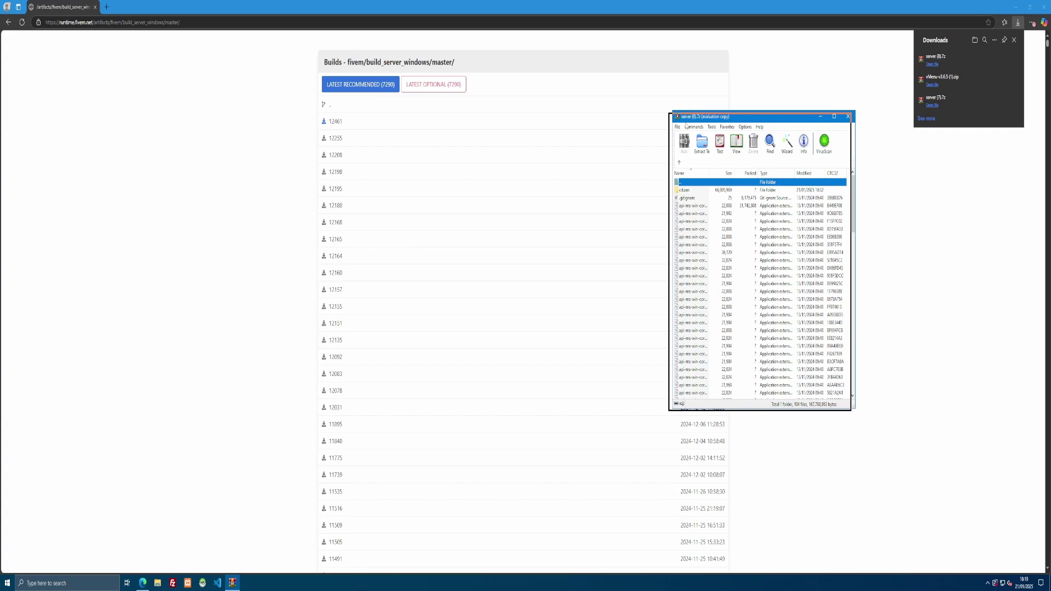
pyautogui.click(811, 229)
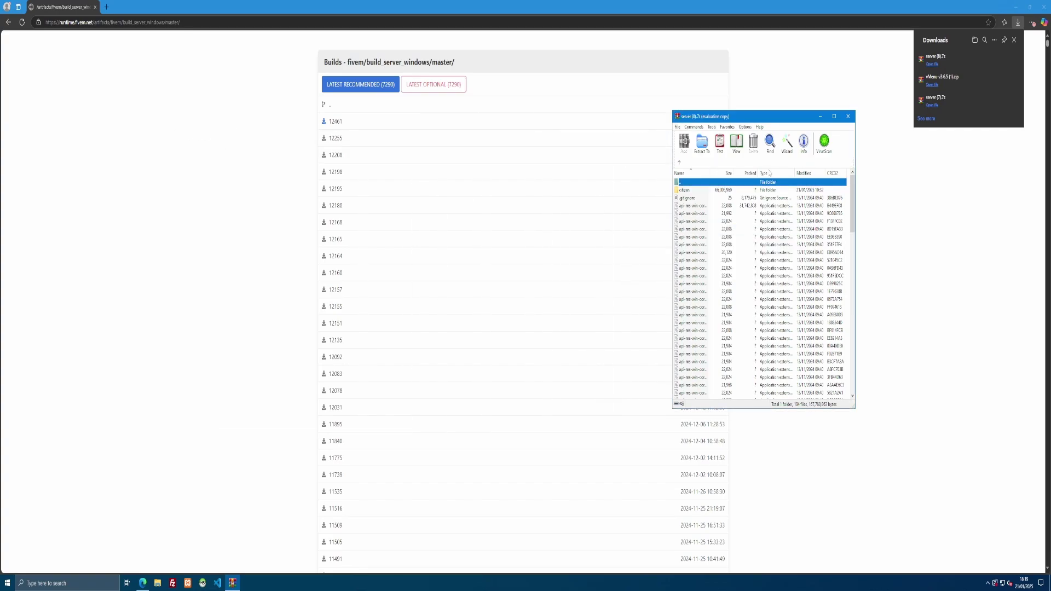
pyautogui.moveTo(729, 119); pyautogui.dragTo(176, 161)
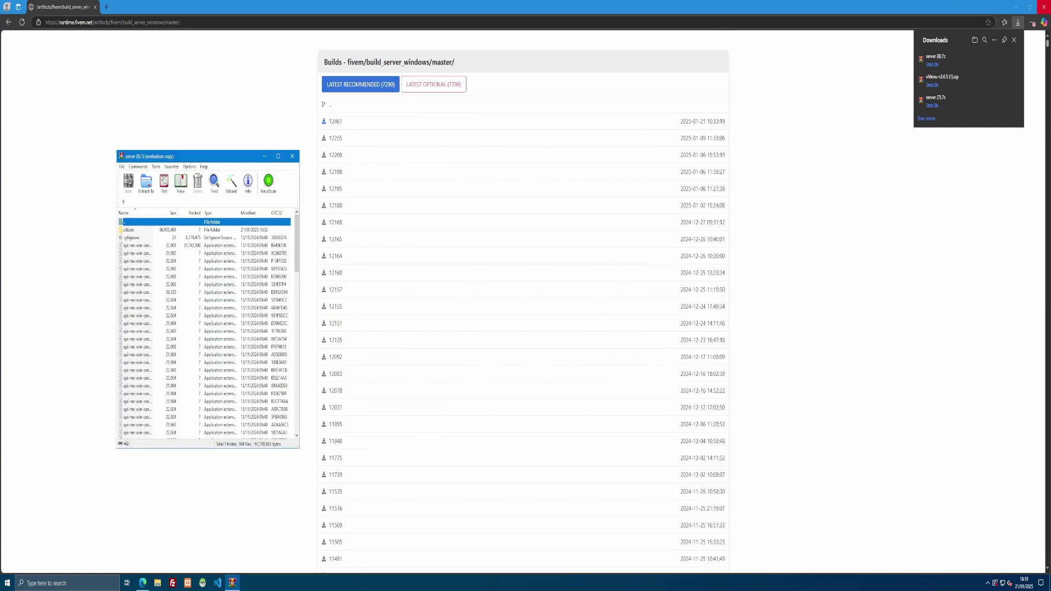
pyautogui.click(974, 6)
# Create a new desktop folder named 'FiveM Server'.
pyautogui.click(1017, 7)
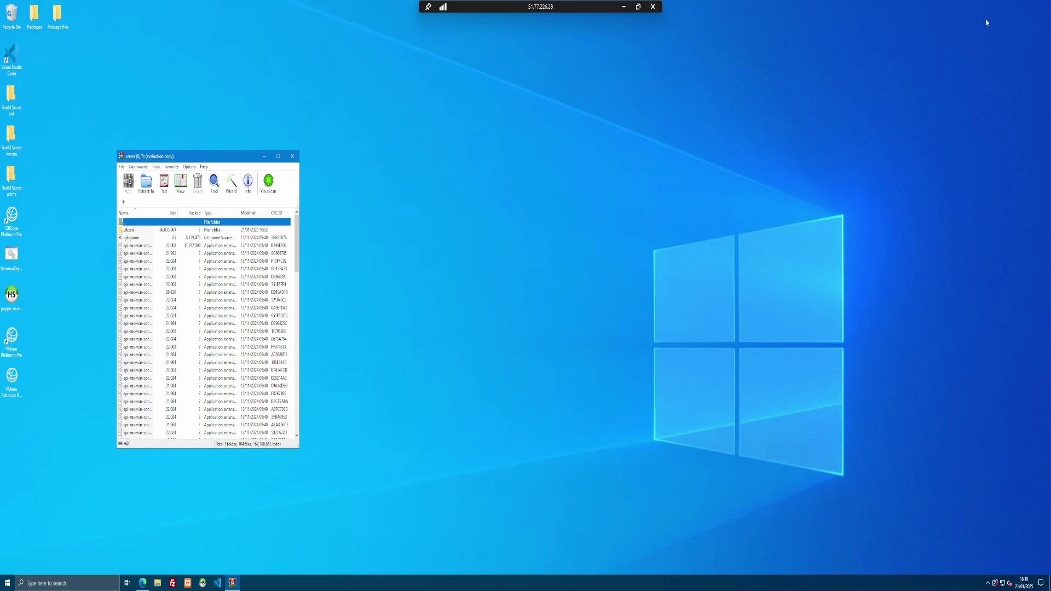
pyautogui.rightClick(518, 300)
pyautogui.moveTo(539, 371)
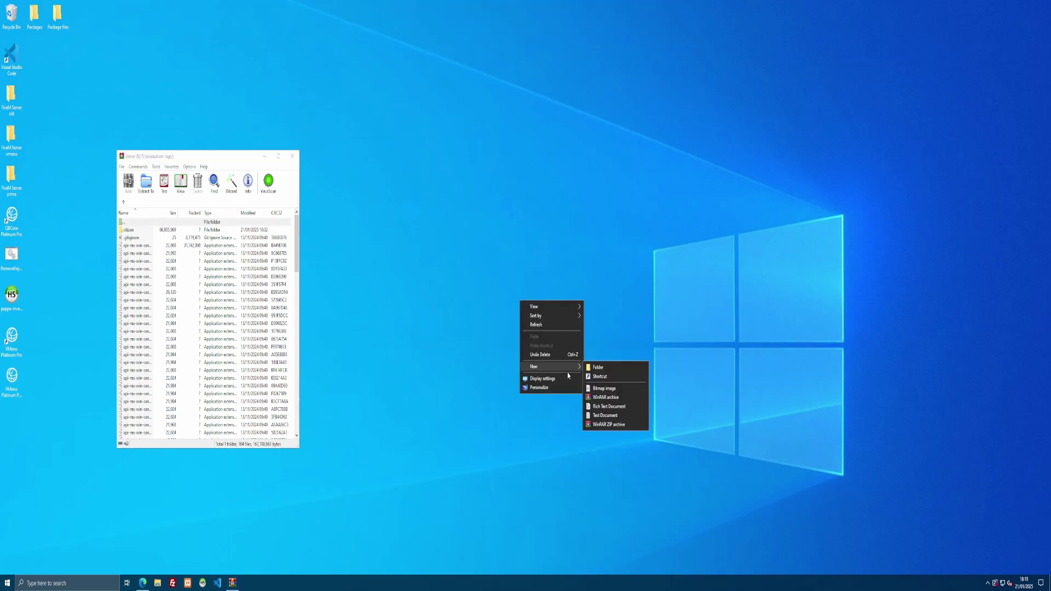
pyautogui.click(600, 368)
pyautogui.write('Fiv')
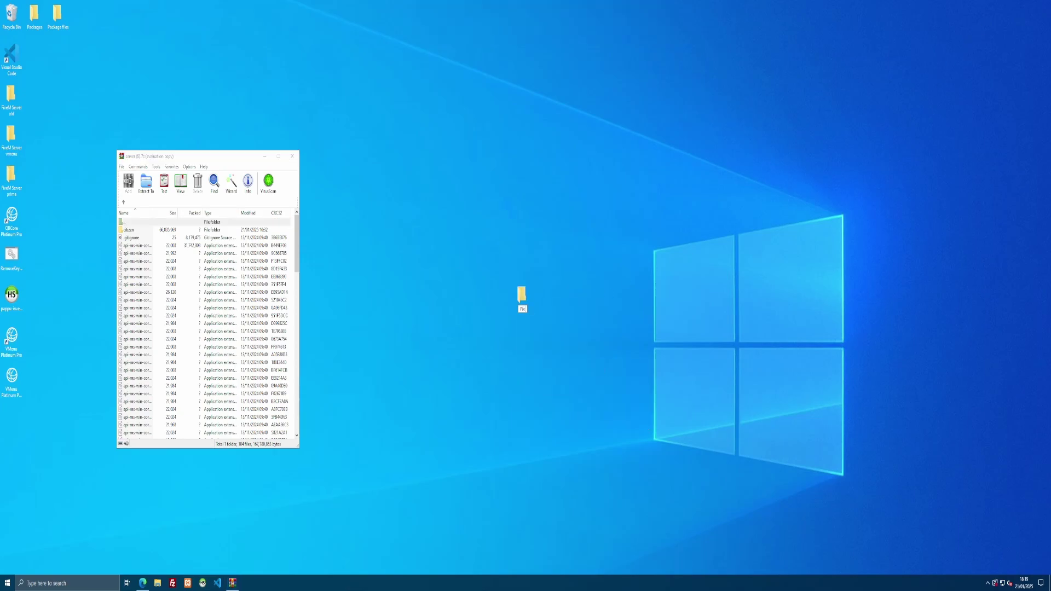
pyautogui.write('eM Server')
pyautogui.press('Return')
# Create a 'Server files' folder inside FiveM Server.
pyautogui.doubleClick(523, 315)
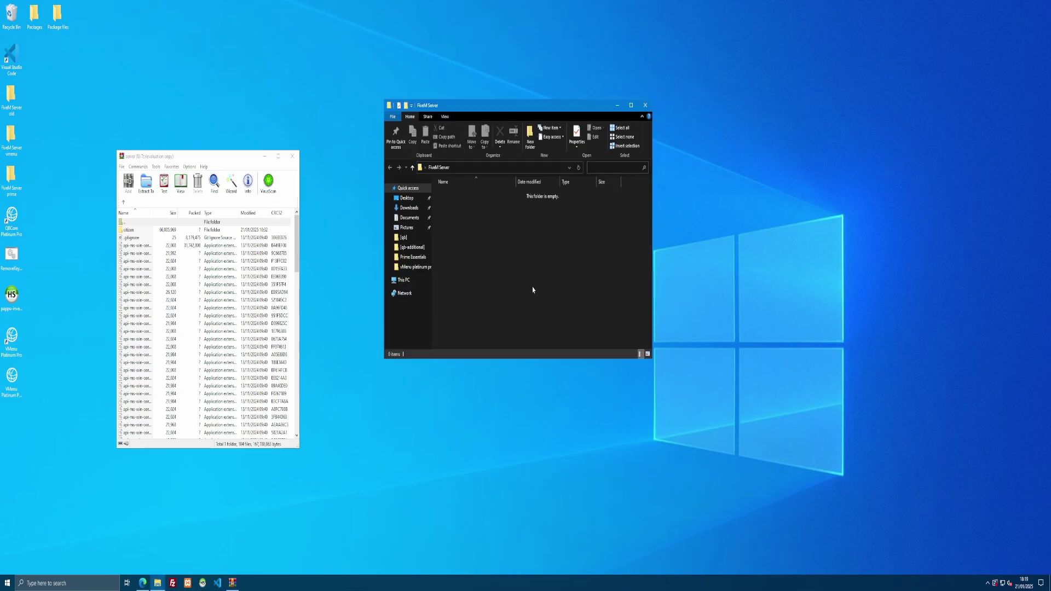
pyautogui.rightClick(533, 286)
pyautogui.moveTo(549, 391)
pyautogui.click(608, 392)
pyautogui.write('Server files')
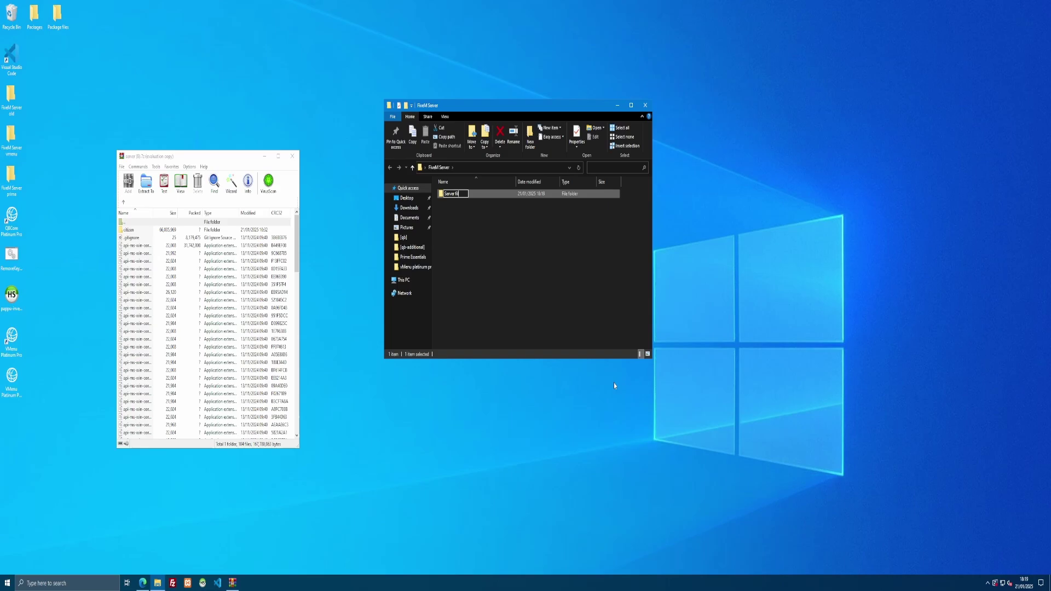
pyautogui.press('Return')
# Extract all archive files into Server files, then close WinRAR and the folder window.
pyautogui.doubleClick(454, 197)
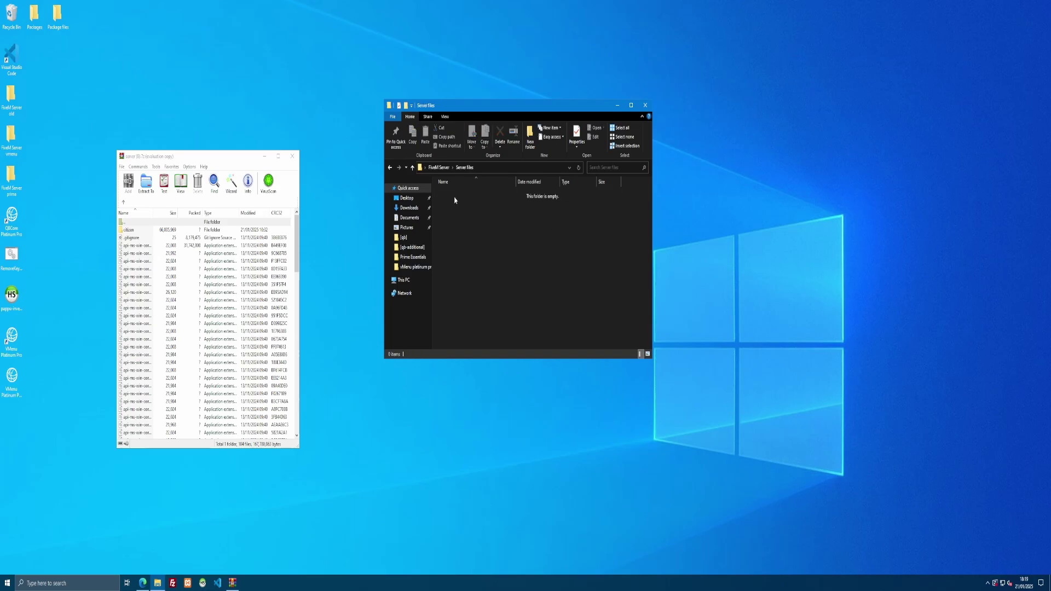
pyautogui.click(186, 277)
pyautogui.hotkey('ctrl', 'a')
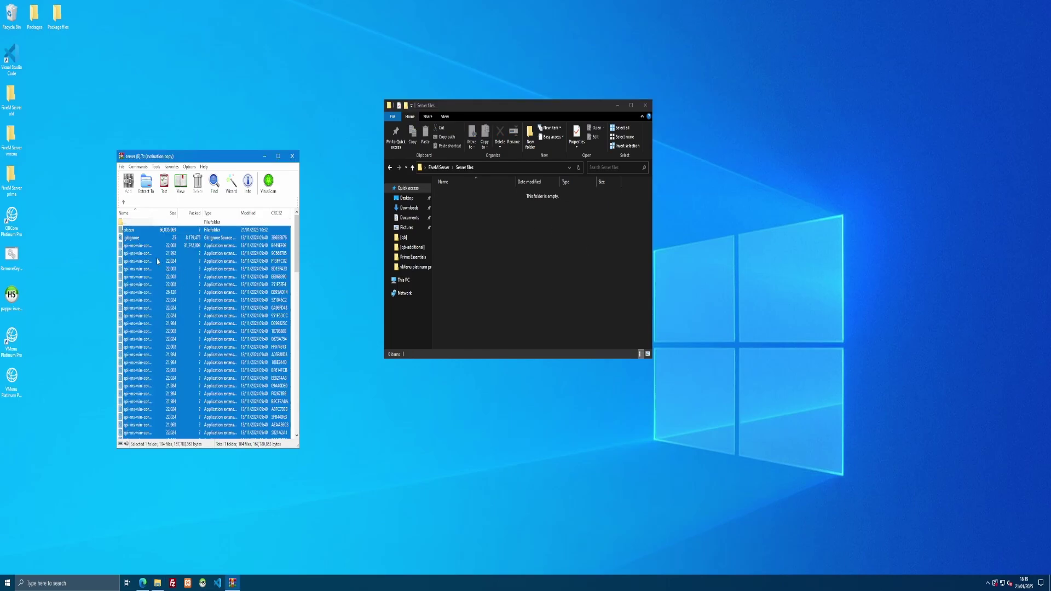
pyautogui.moveTo(156, 258); pyautogui.dragTo(521, 285)
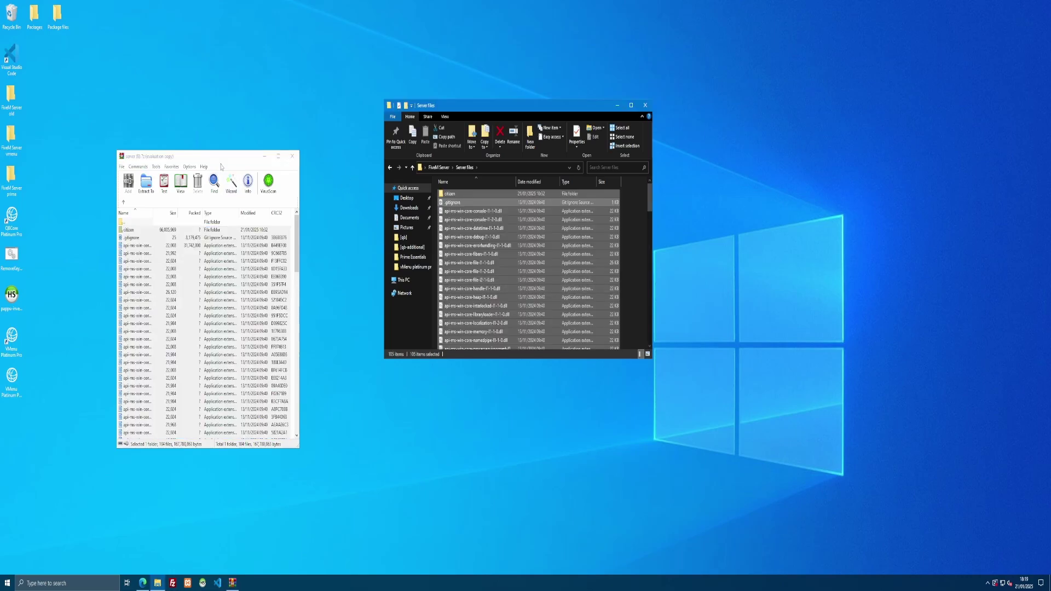
pyautogui.click(292, 156)
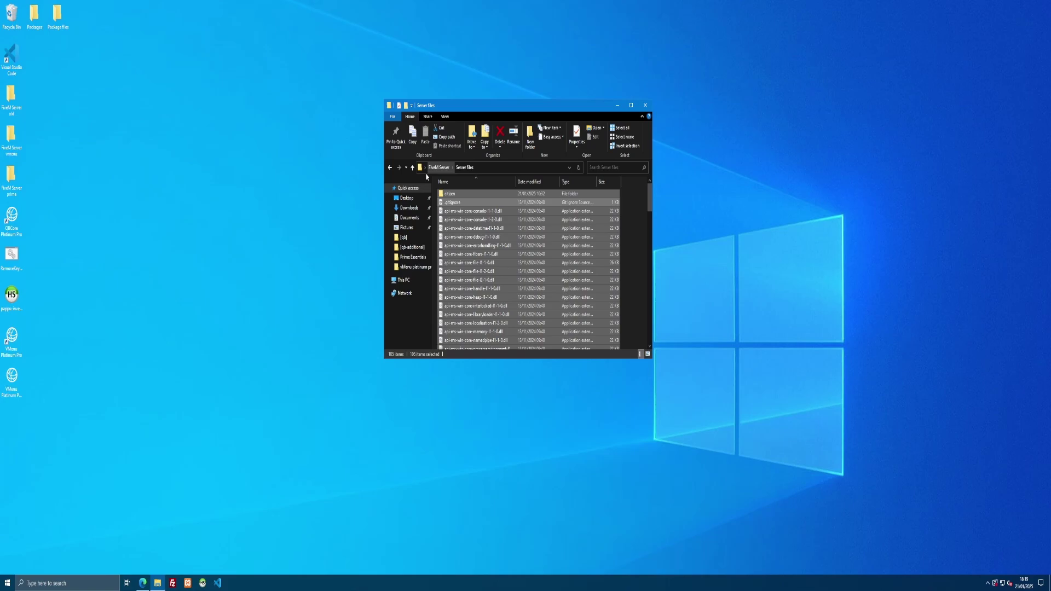
pyautogui.click(645, 106)
pyautogui.click(728, 214)
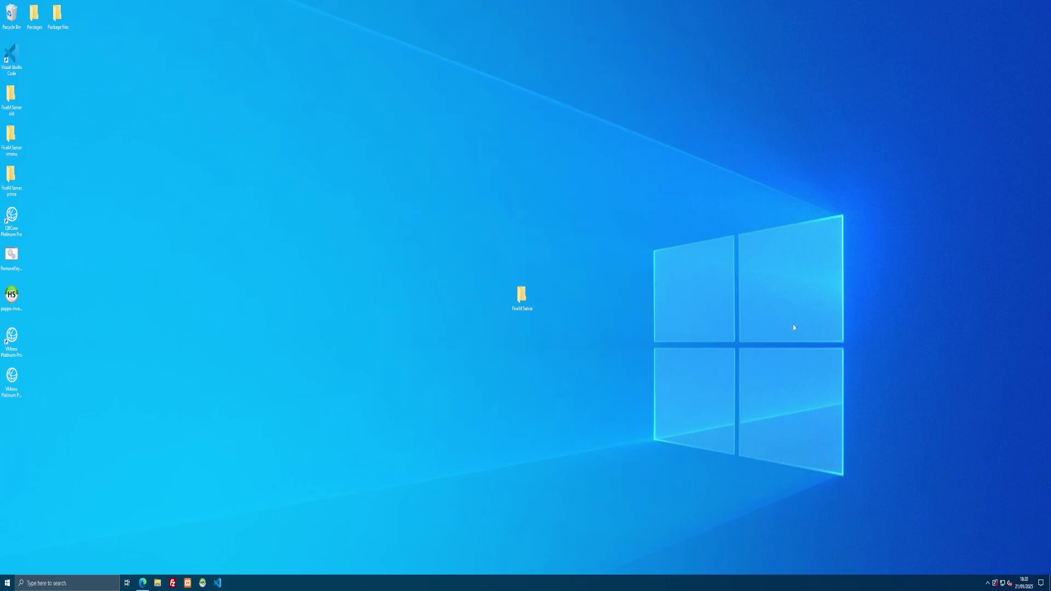
# Bring back the browser showing the Apache Friends XAMPP download page.
pyautogui.click(148, 582)
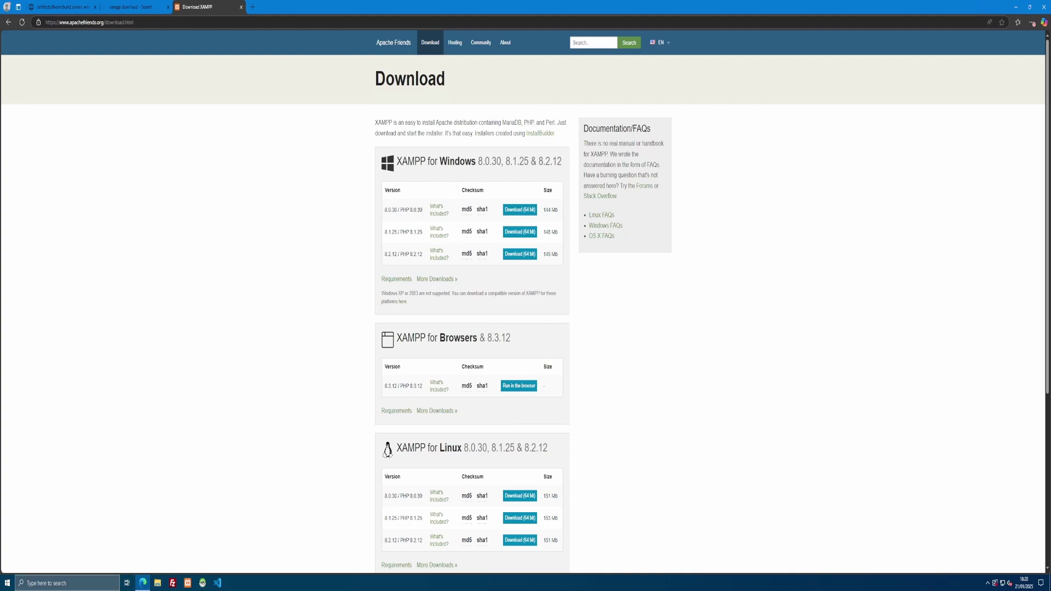
# Restart Apache and MySQL from the XAMPP Control Panel, then minimise the browser.
pyautogui.click(188, 583)
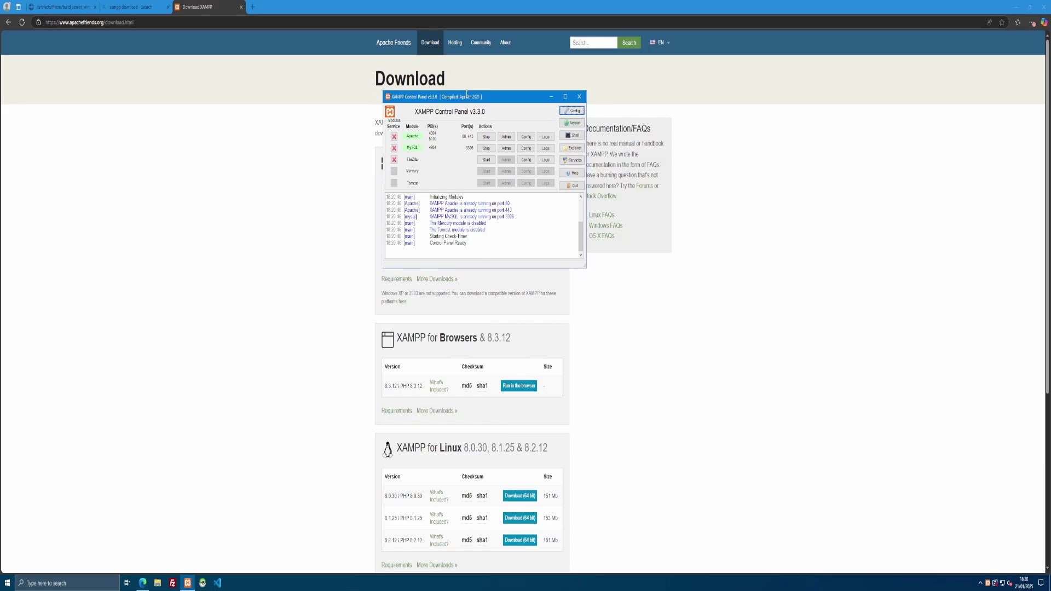
pyautogui.moveTo(467, 94); pyautogui.dragTo(752, 169)
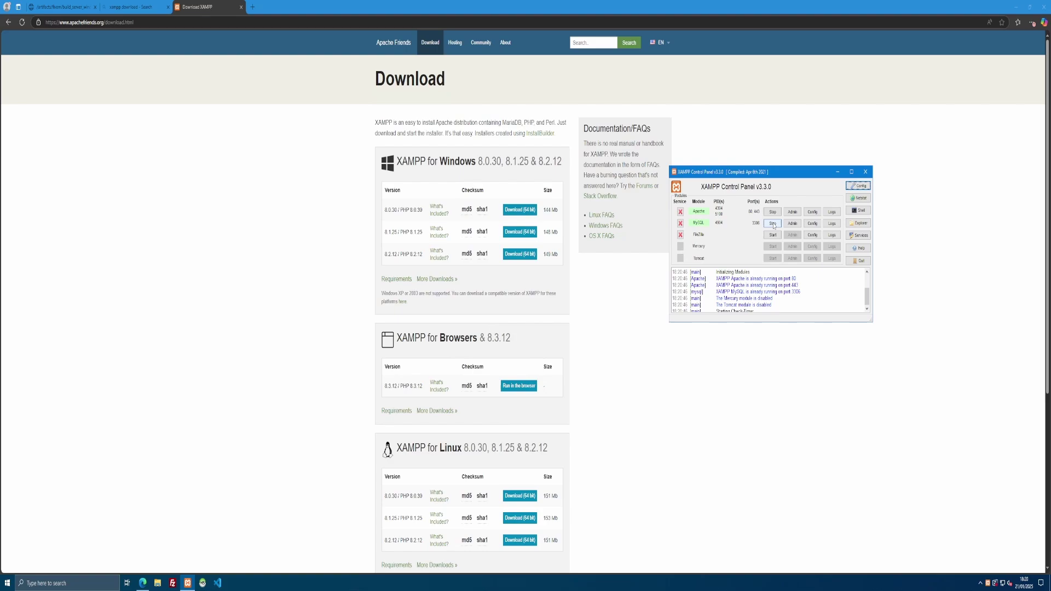
pyautogui.click(772, 223)
pyautogui.click(772, 212)
pyautogui.click(773, 211)
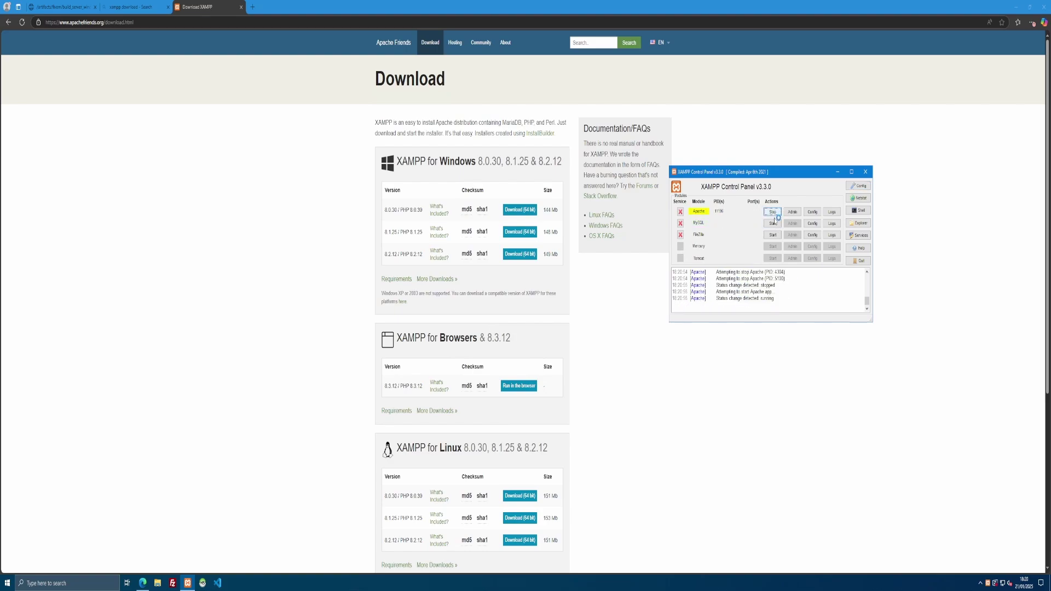
pyautogui.click(773, 223)
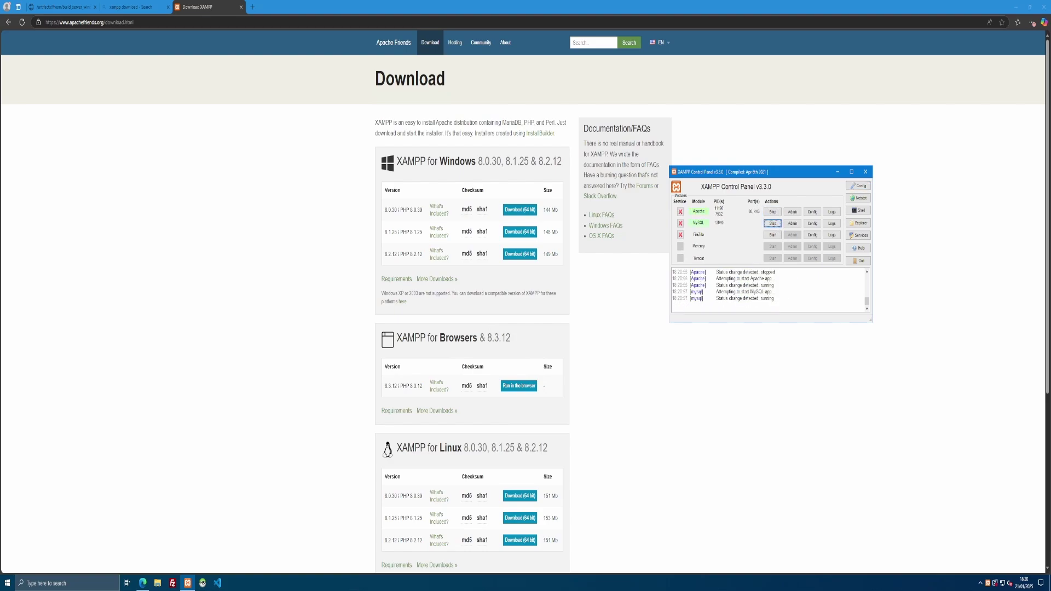
pyautogui.click(1015, 7)
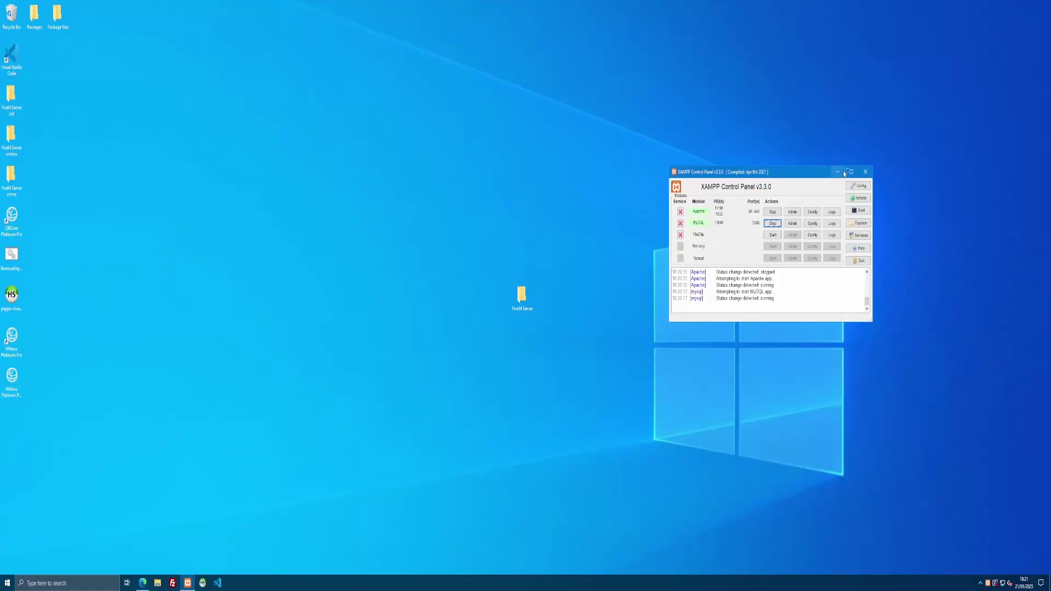
# Run FXServer.exe from FiveM Server\Server files, allowing it past the SmartScreen warning.
pyautogui.click(865, 172)
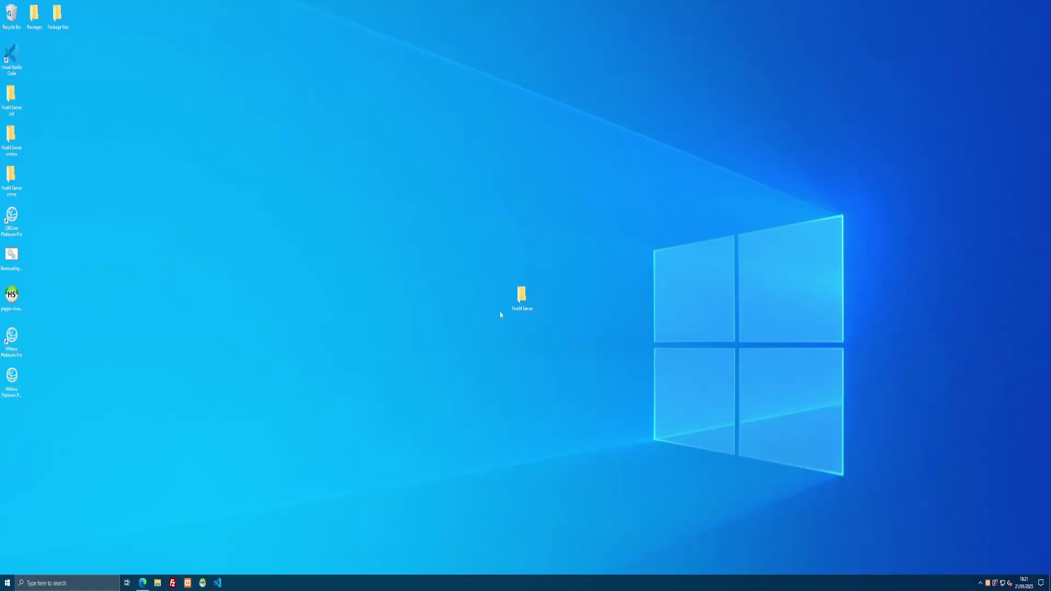
pyautogui.doubleClick(521, 298)
pyautogui.click(460, 199)
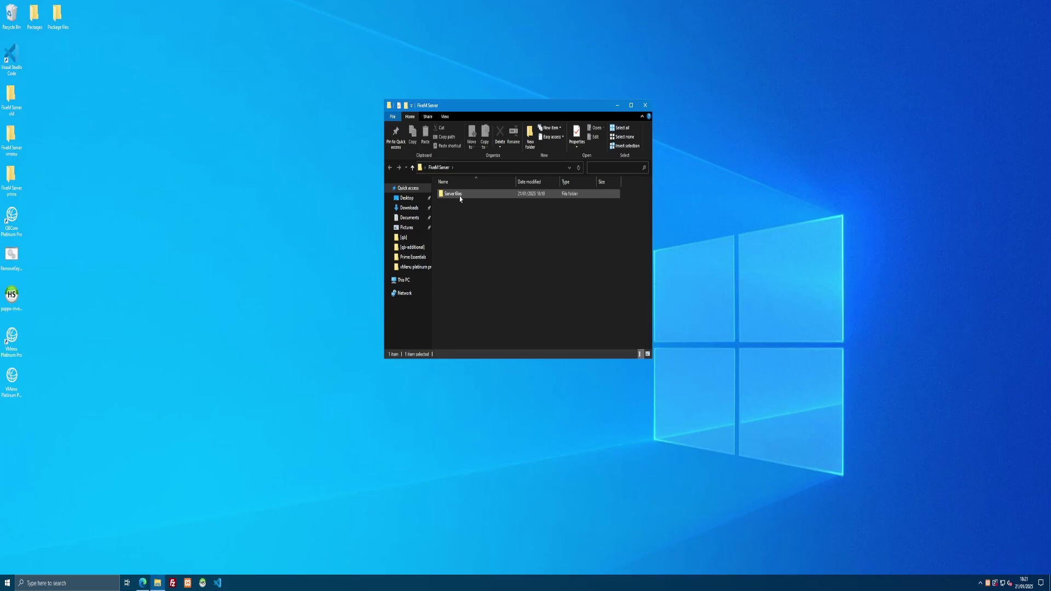
pyautogui.doubleClick(458, 194)
pyautogui.scroll(-10, 463, 210)
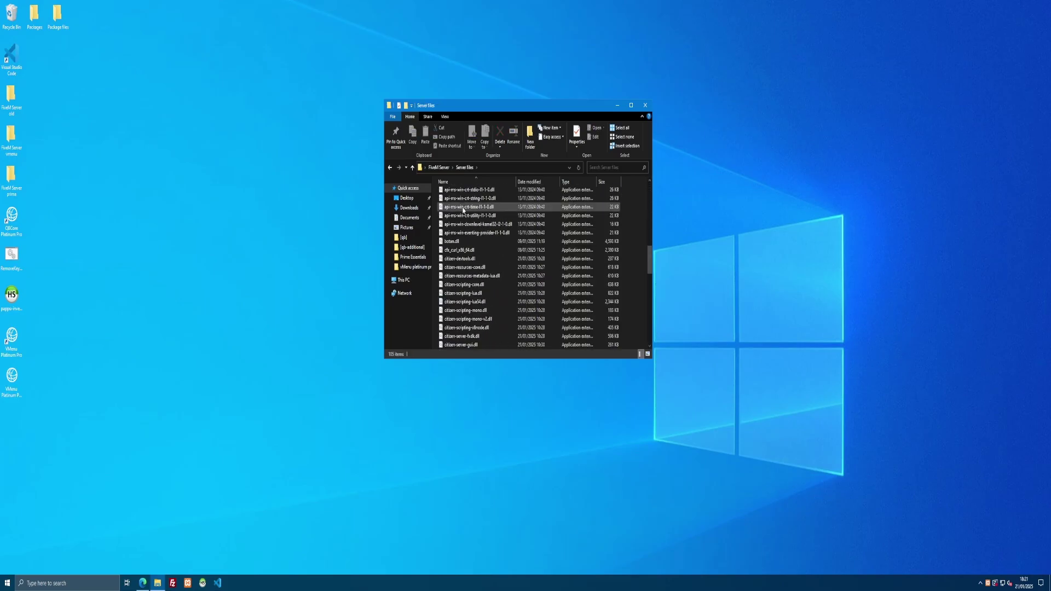
pyautogui.scroll(-10, 463, 209)
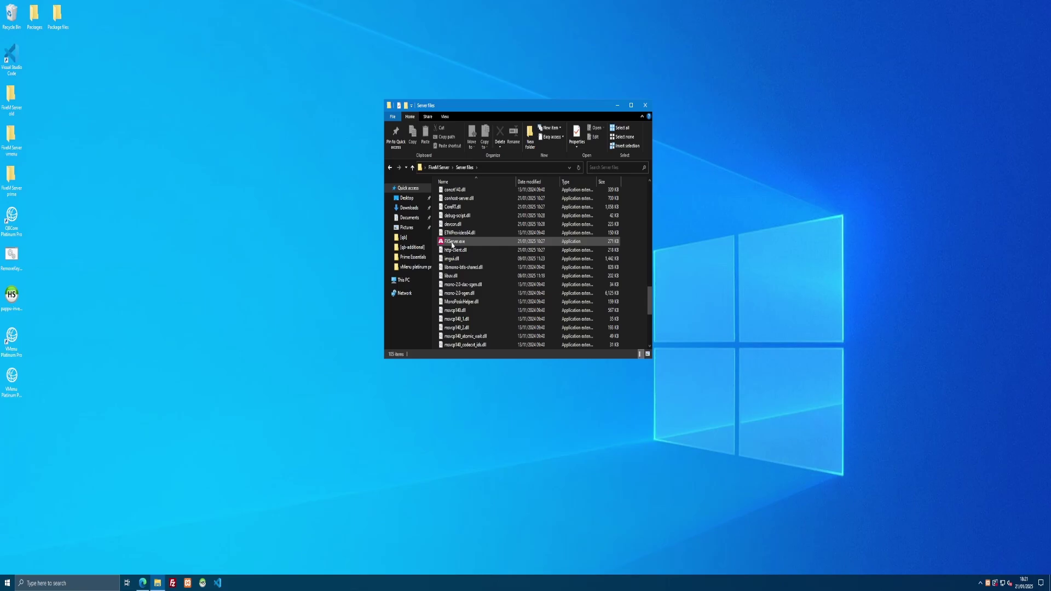
pyautogui.doubleClick(452, 243)
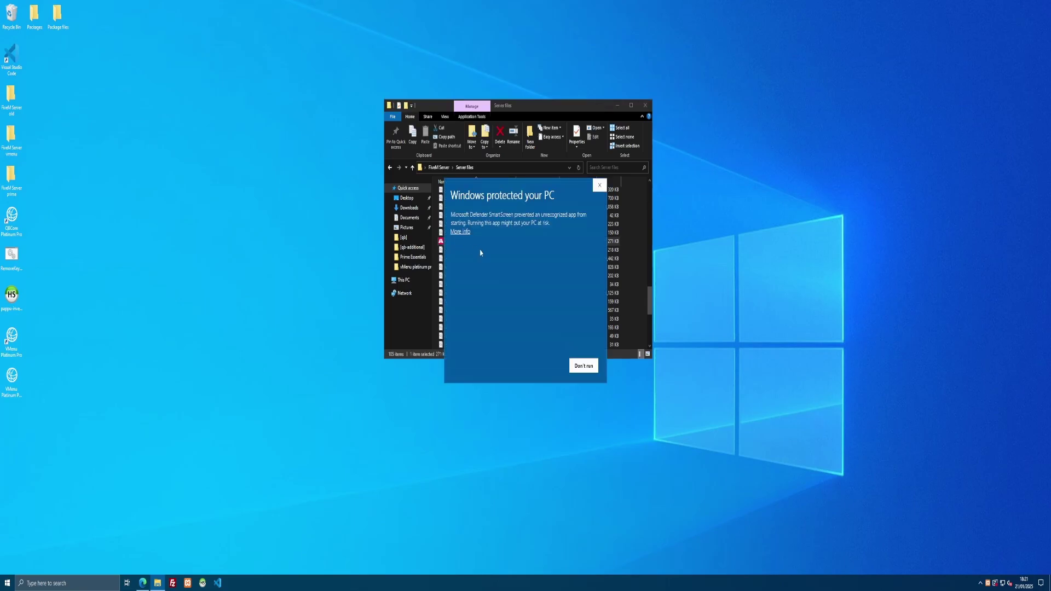
pyautogui.click(462, 232)
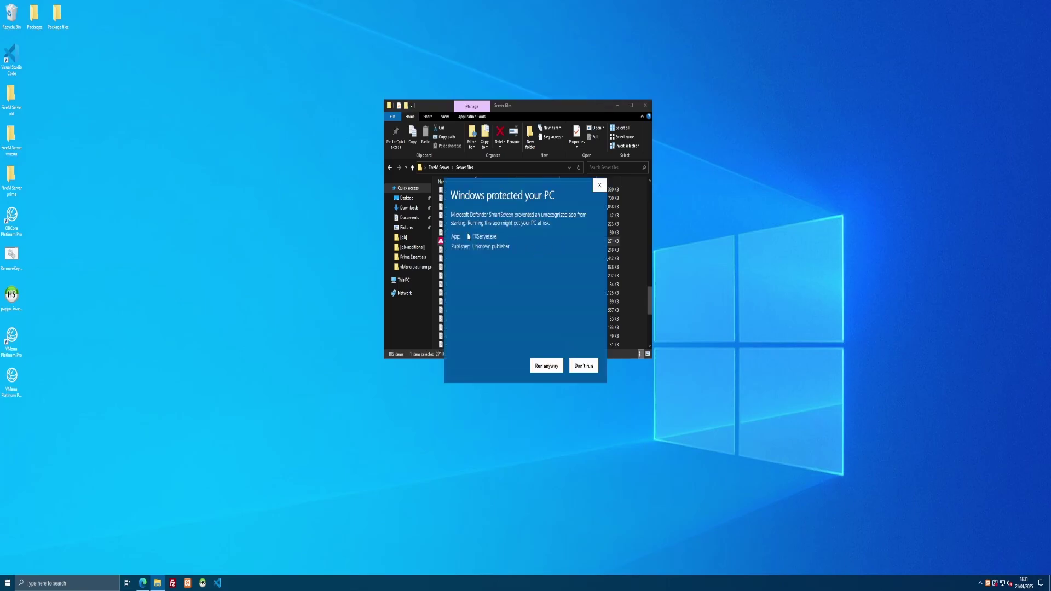
pyautogui.click(561, 367)
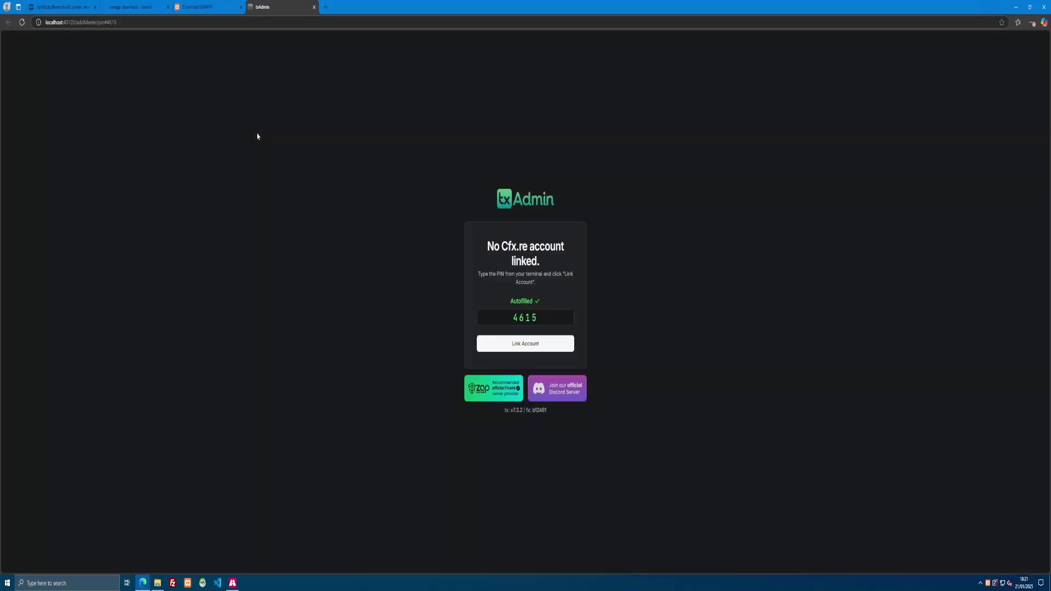
# Authorize txAdmin with the Cfx.re account, set a backup password, accept terms, and register.
pyautogui.click(545, 352)
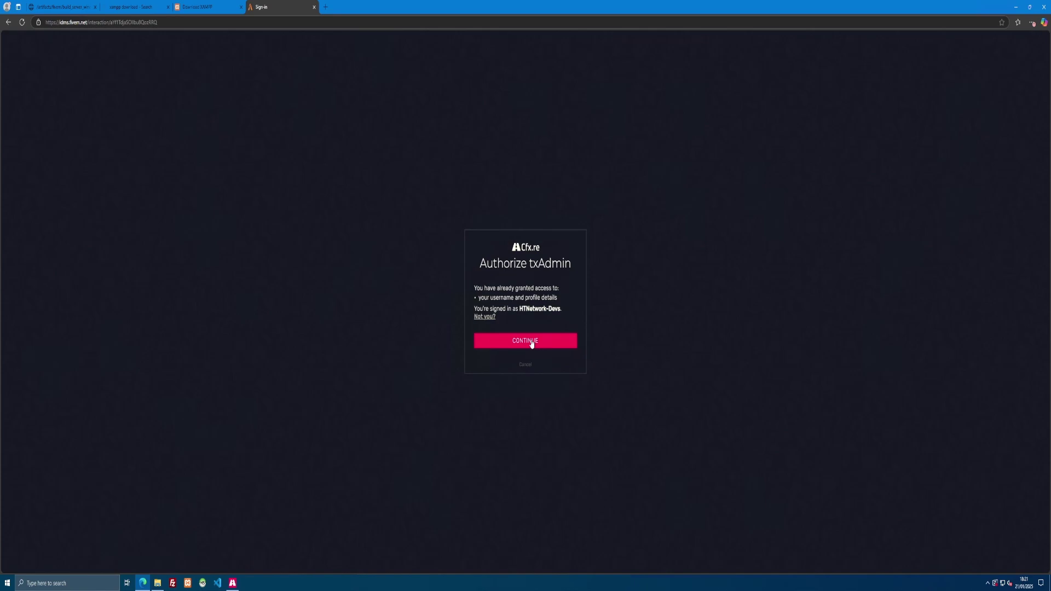
pyautogui.click(531, 343)
pyautogui.click(525, 297)
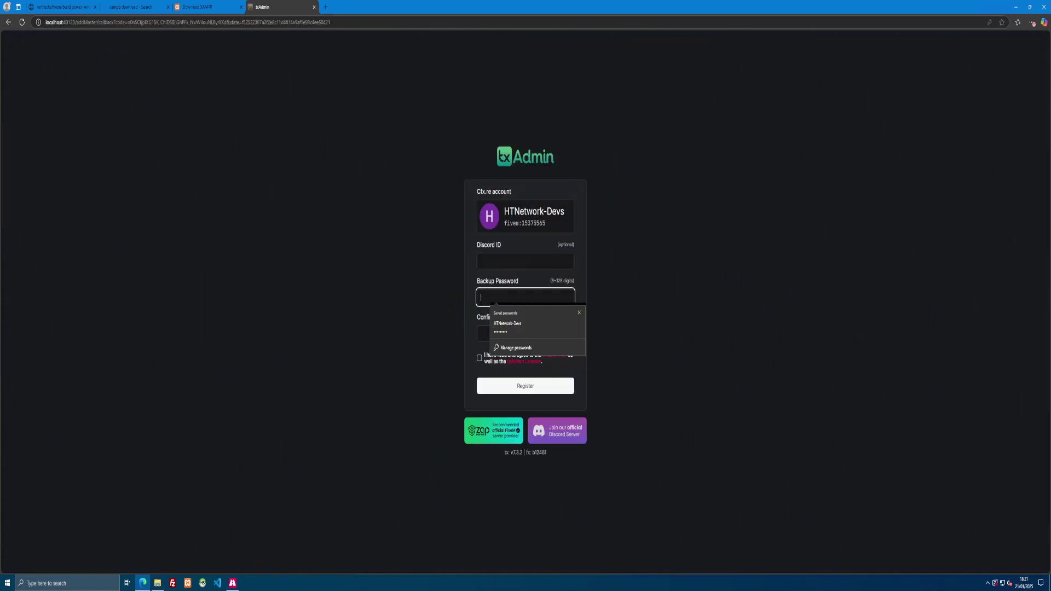
pyautogui.write('***')
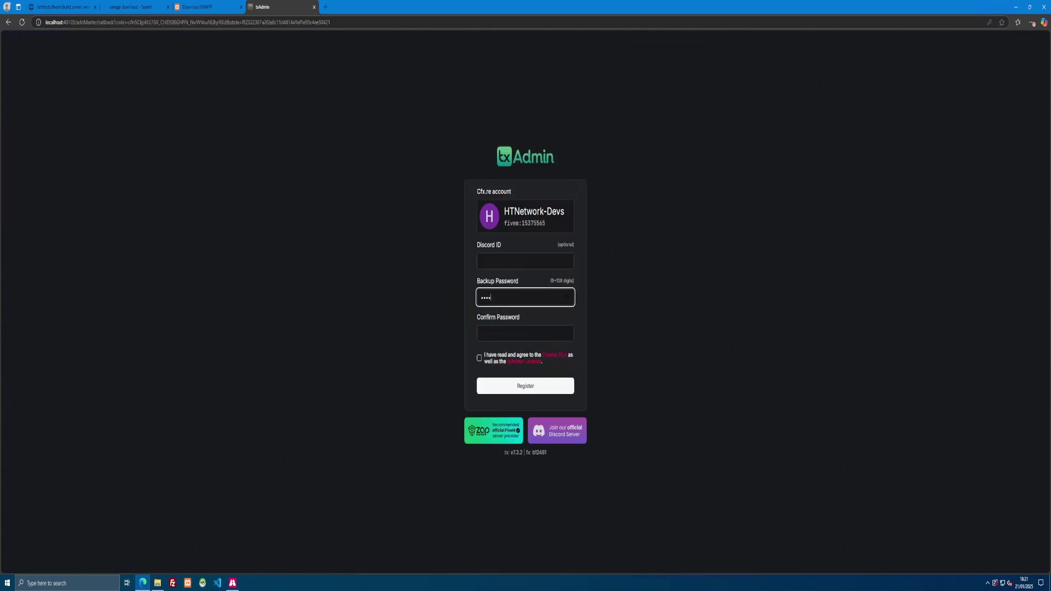
pyautogui.write('******')
pyautogui.click(525, 333)
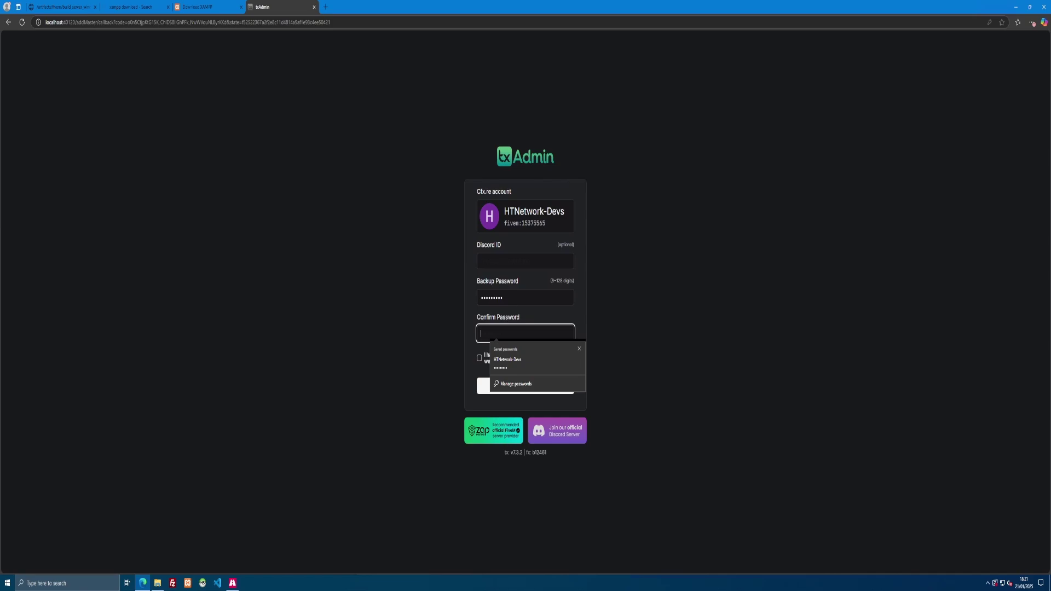
pyautogui.write('*********')
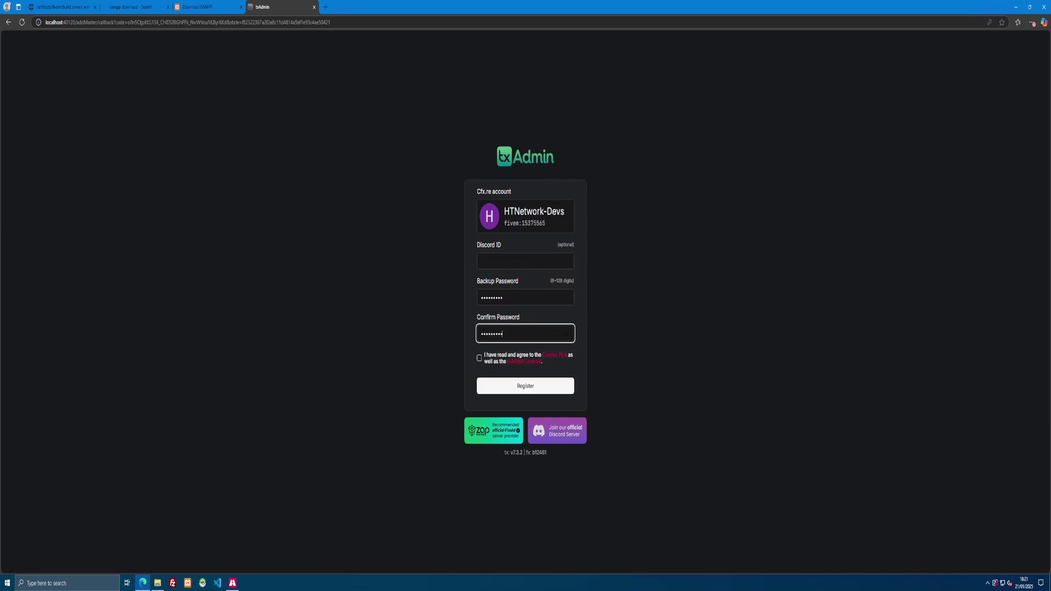
pyautogui.click(486, 362)
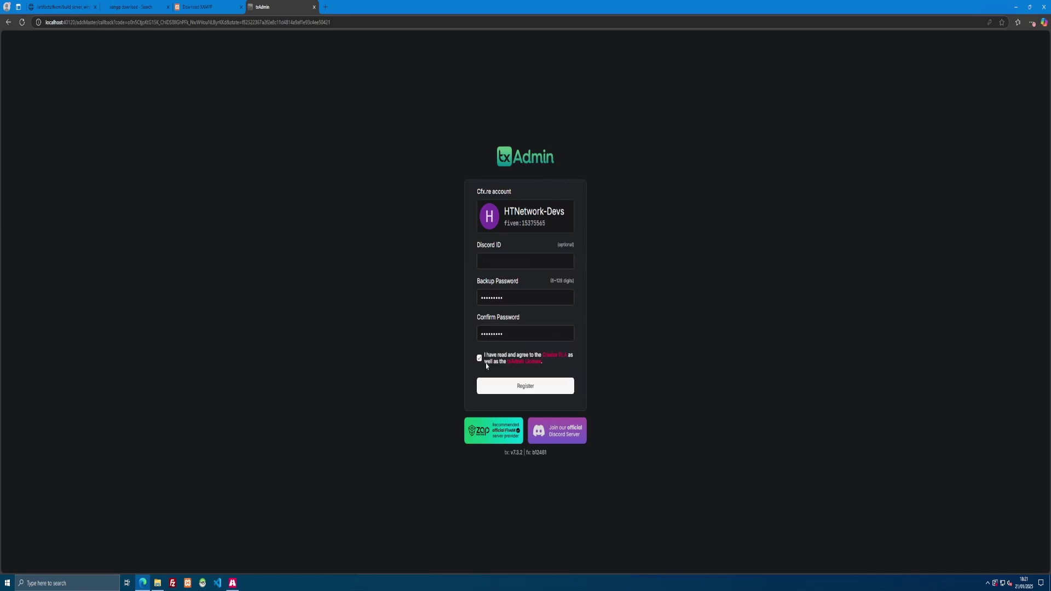
pyautogui.click(502, 393)
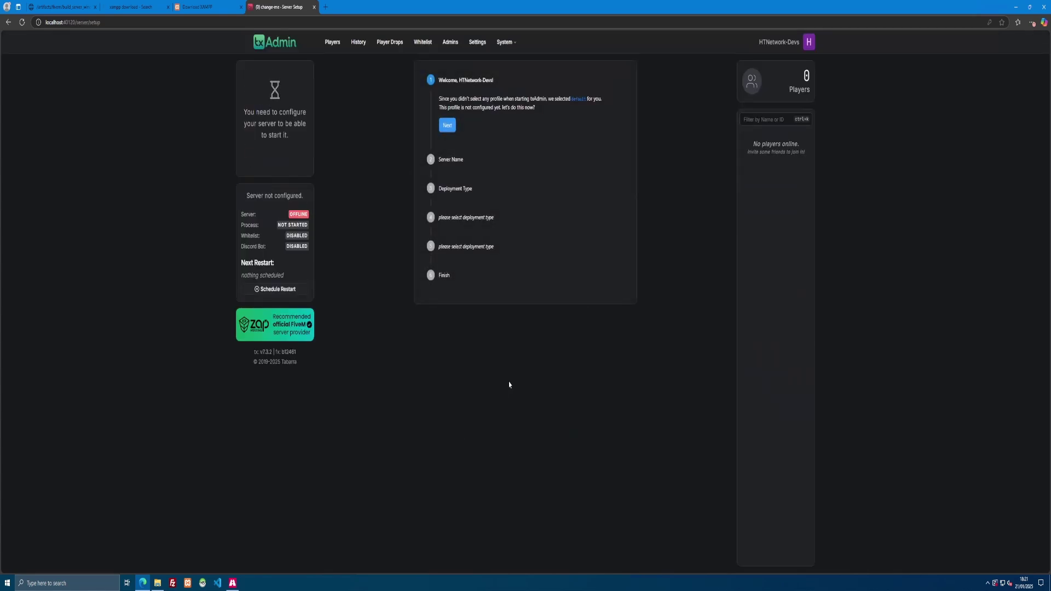
# Start the setup wizard and name the server 'HTN QBcore'.
pyautogui.click(447, 125)
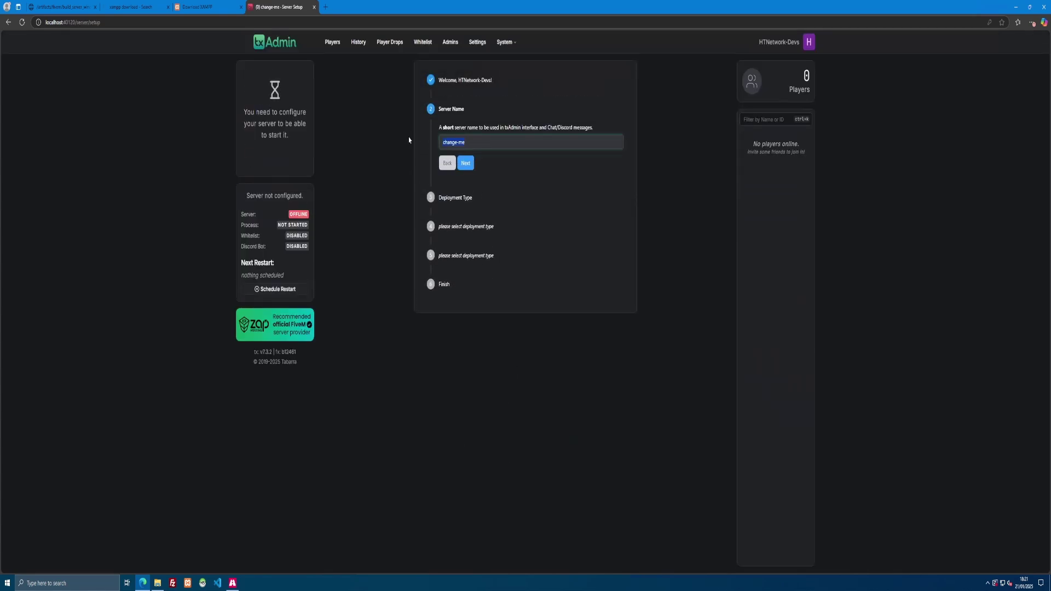
pyautogui.write('HTN QBcore')
pyautogui.click(465, 164)
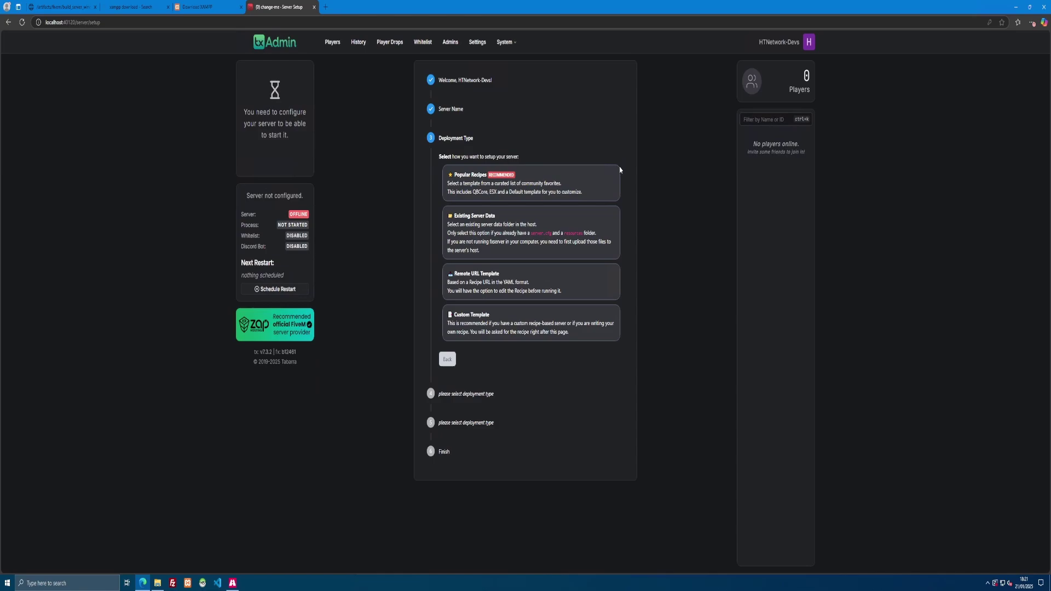
# Choose the QBCore Framework popular recipe, keep the suggested data path, and proceed to input parameters.
pyautogui.click(480, 193)
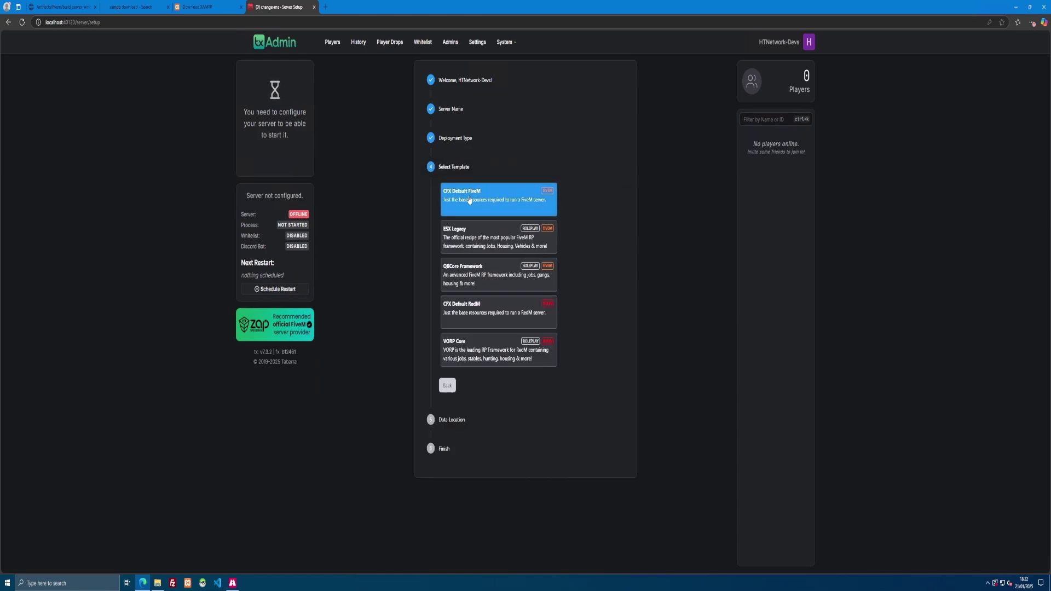
pyautogui.click(462, 285)
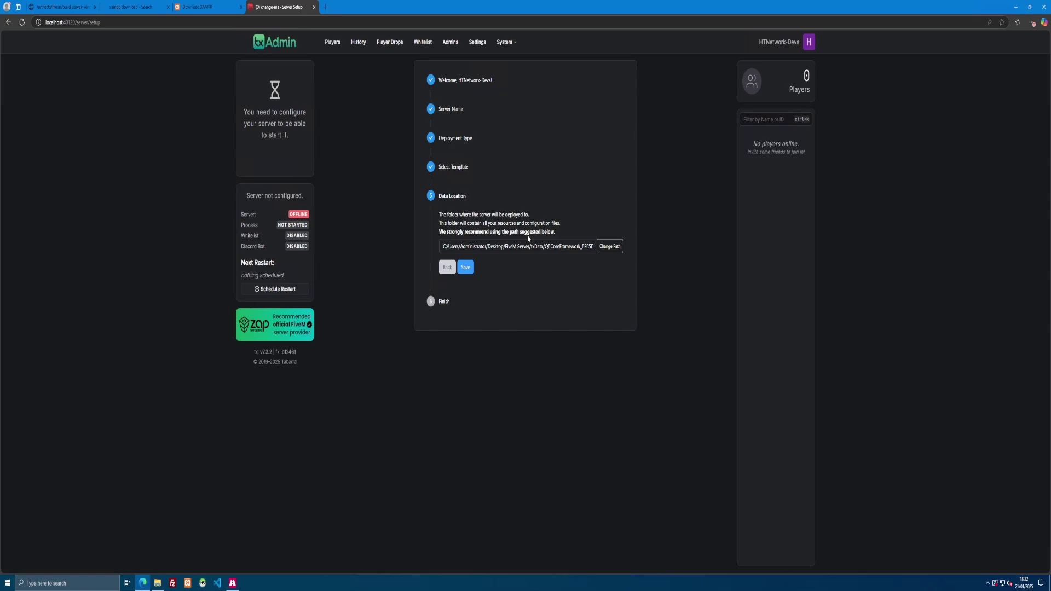
pyautogui.click(471, 269)
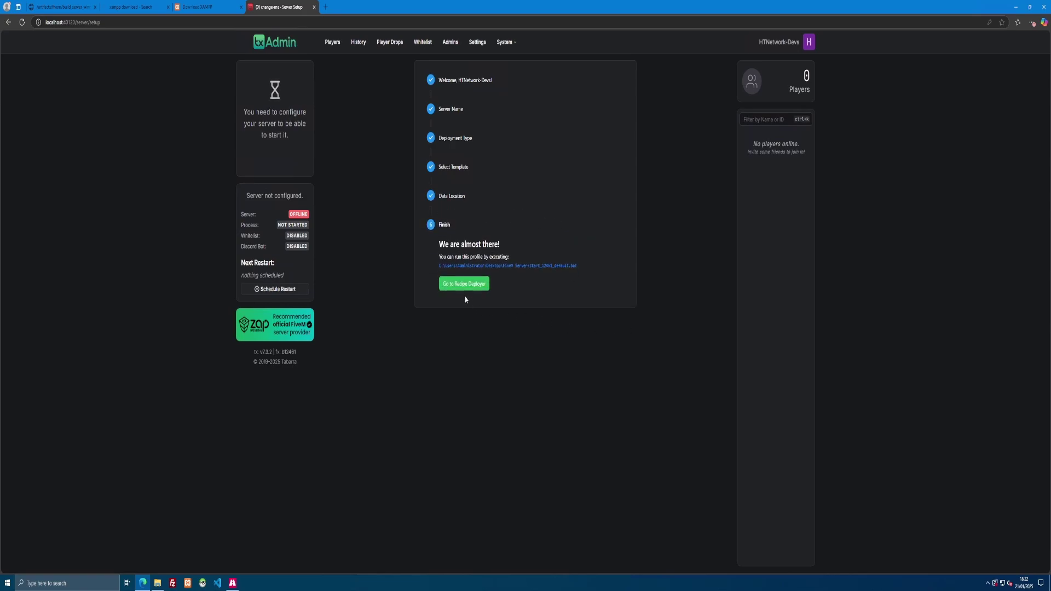
pyautogui.click(468, 287)
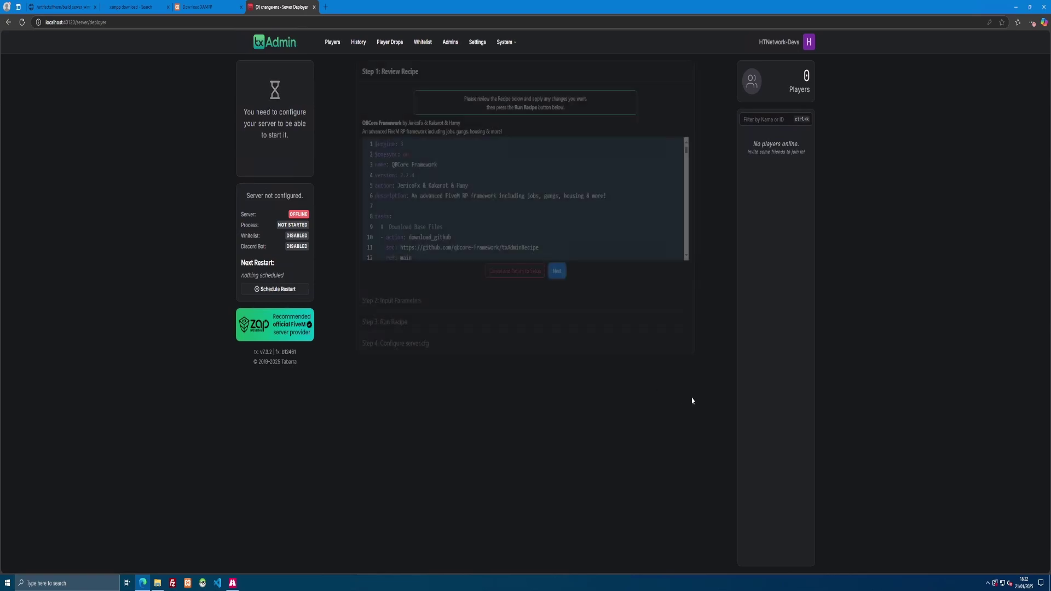
pyautogui.click(557, 272)
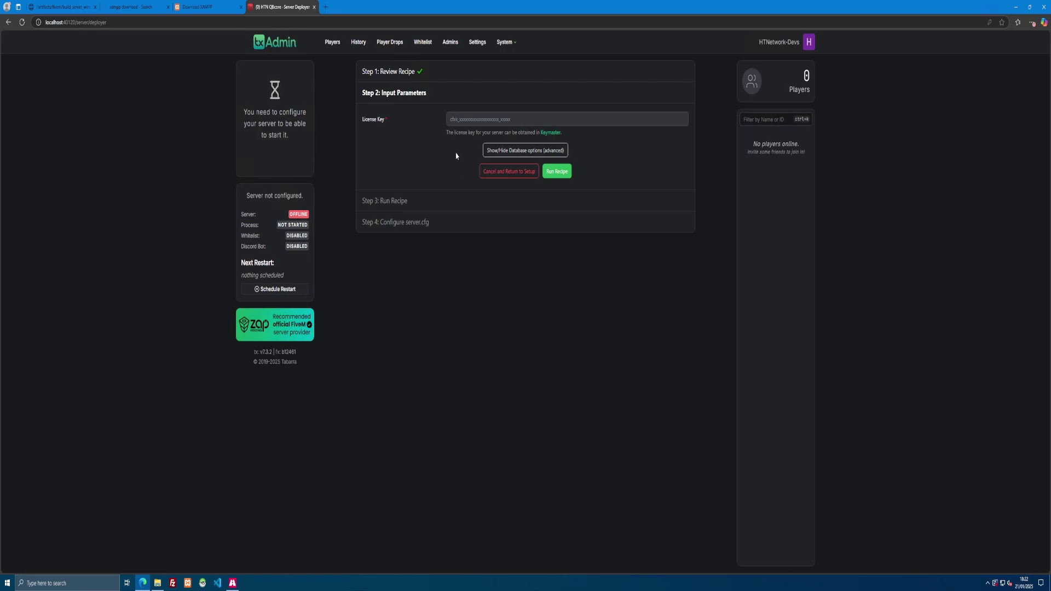
# Open Cfx.re Keymaster for a license key, pass the Cloudflare check, and sign in.
pyautogui.click(545, 133)
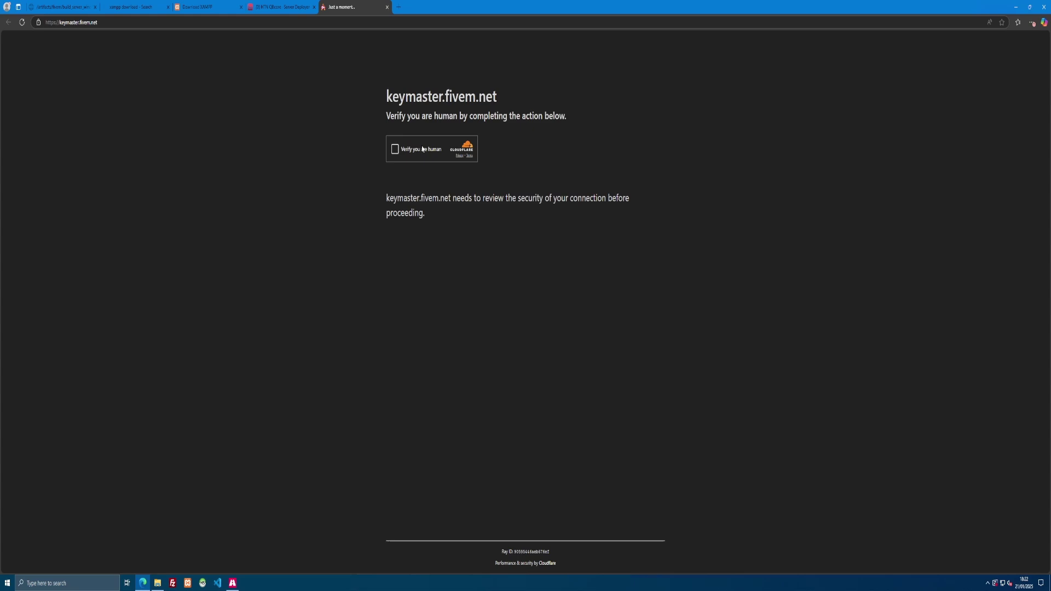
pyautogui.click(396, 148)
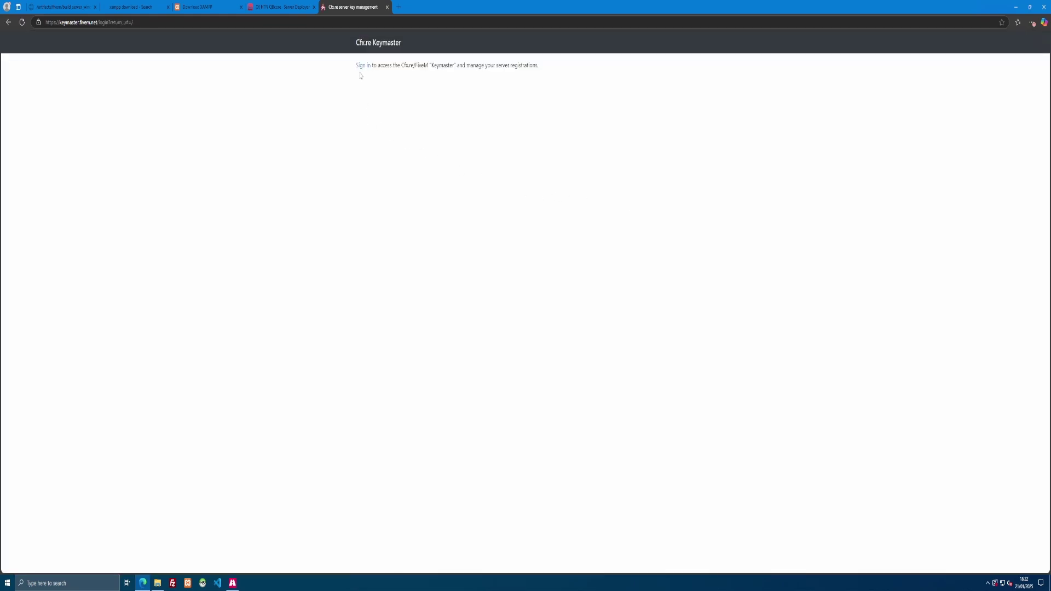
pyautogui.click(363, 66)
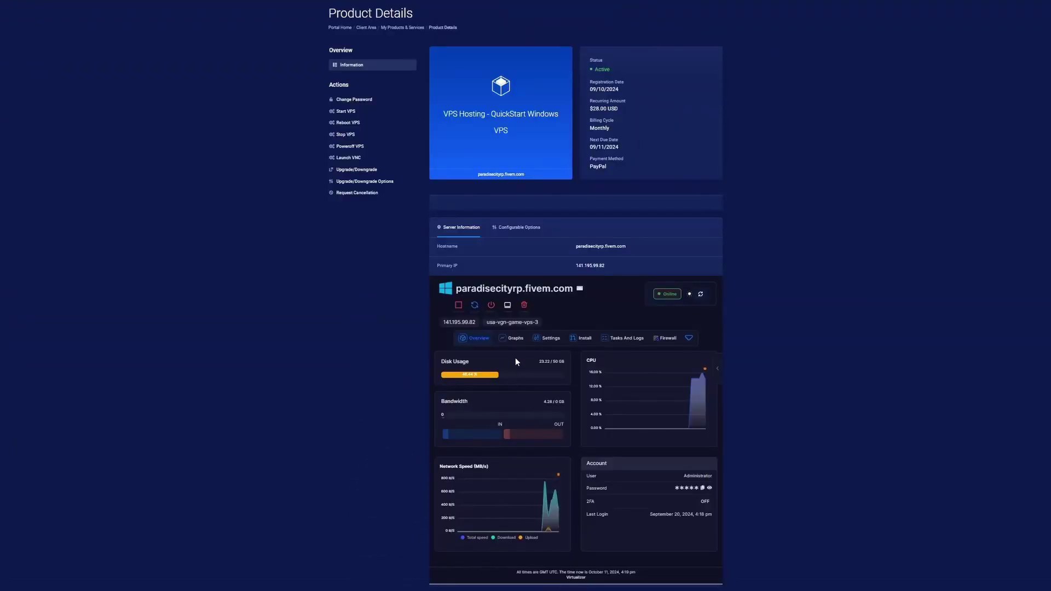
# Show the VPS bandwidth charts in the Graphs tab of the server panel.
pyautogui.click(513, 340)
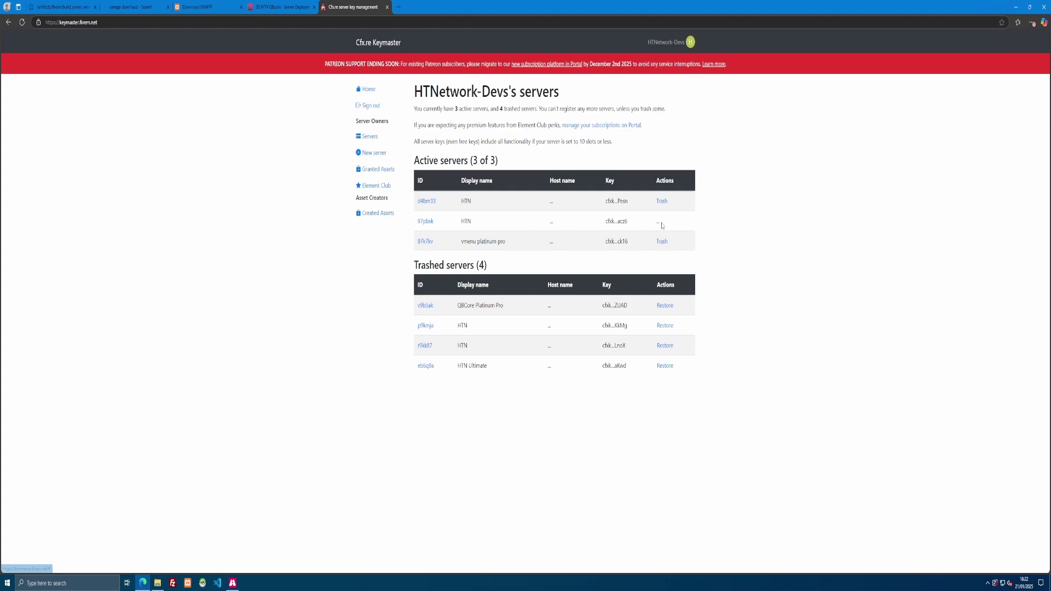
# Trash the duplicate HTN server, then generate and copy a new server key named HTN.
pyautogui.click(661, 222)
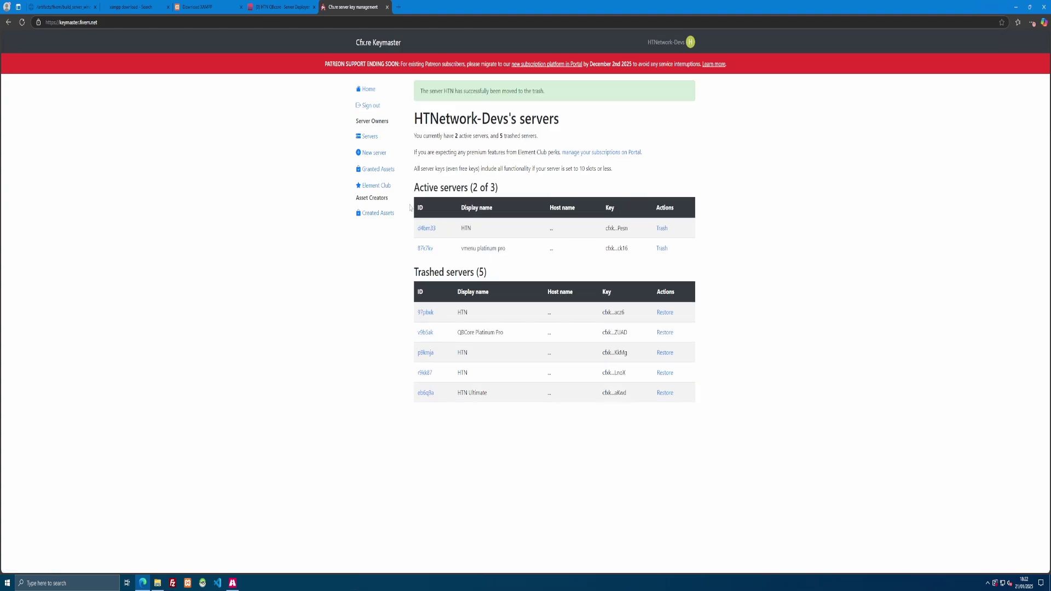
pyautogui.click(373, 153)
pyautogui.click(427, 125)
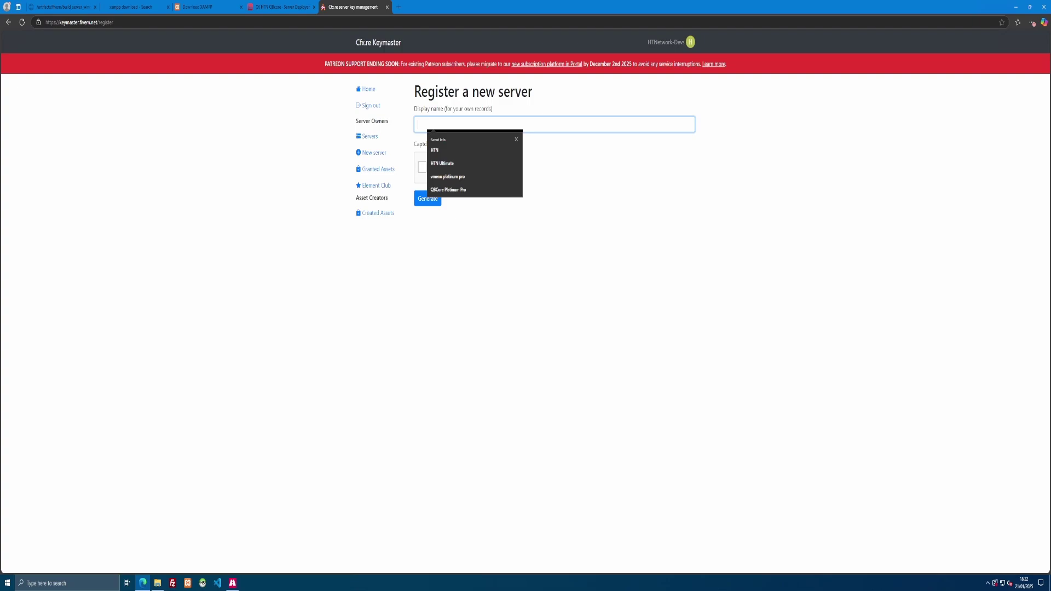
pyautogui.click(440, 146)
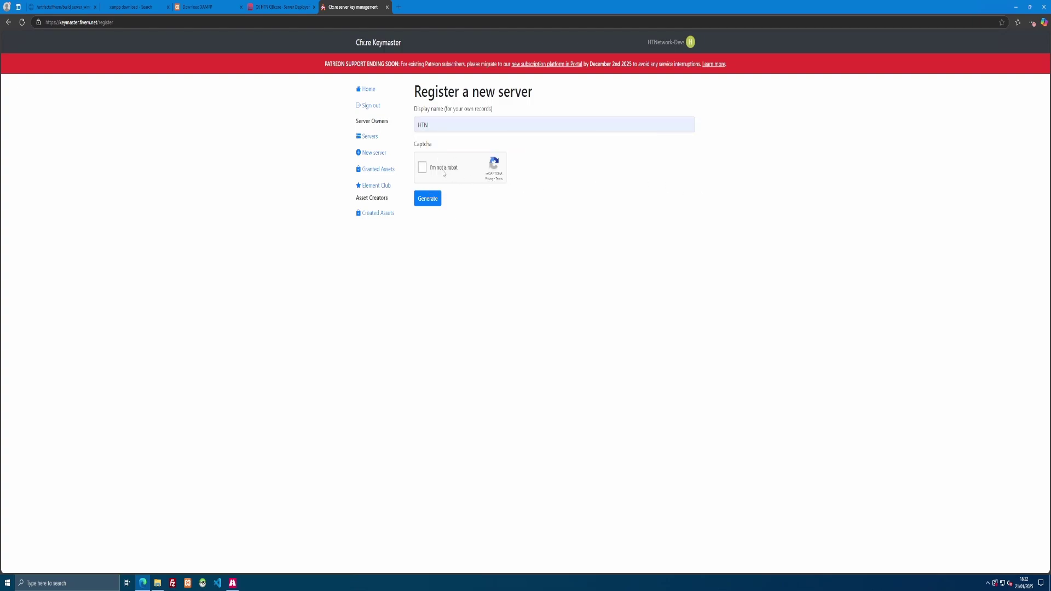
pyautogui.click(422, 167)
pyautogui.click(429, 199)
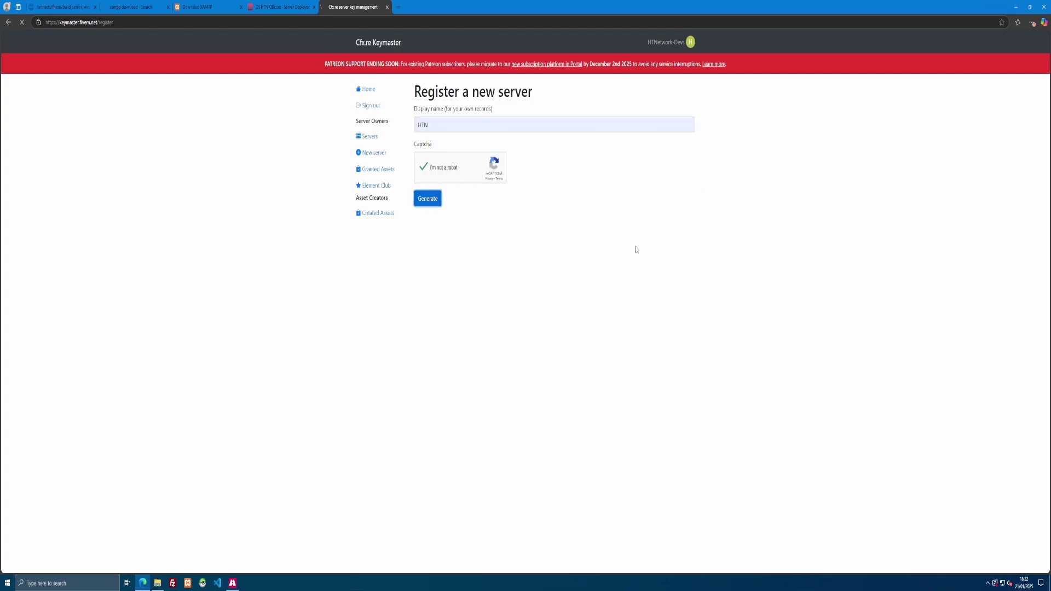
pyautogui.click(509, 260)
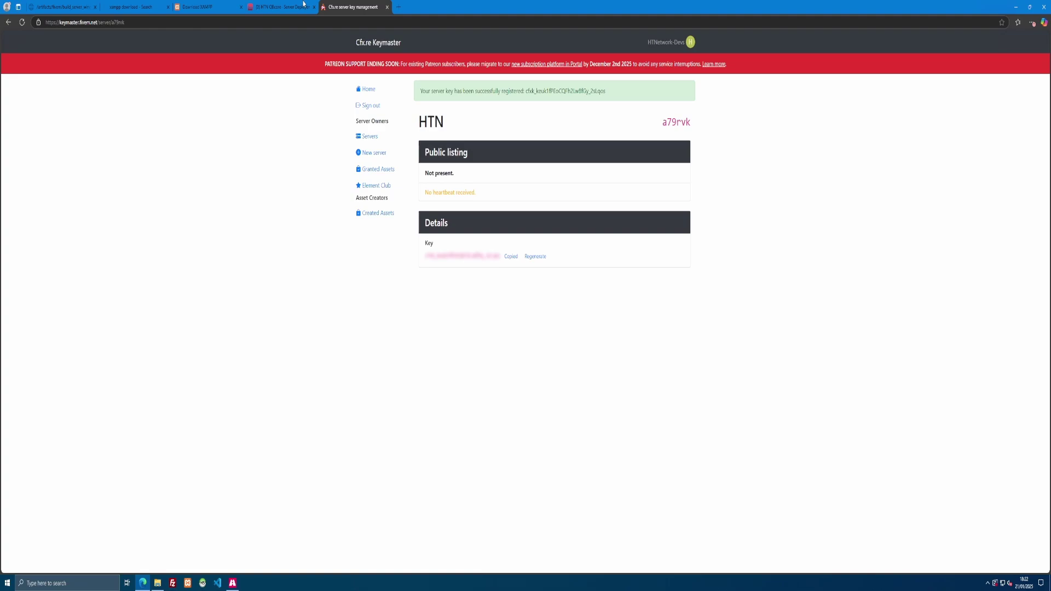
pyautogui.click(280, 7)
# Paste the Keymaster key into License Key and run the QBCore recipe deployment.
pyautogui.click(482, 118)
pyautogui.hotkey('ctrl', 'v')
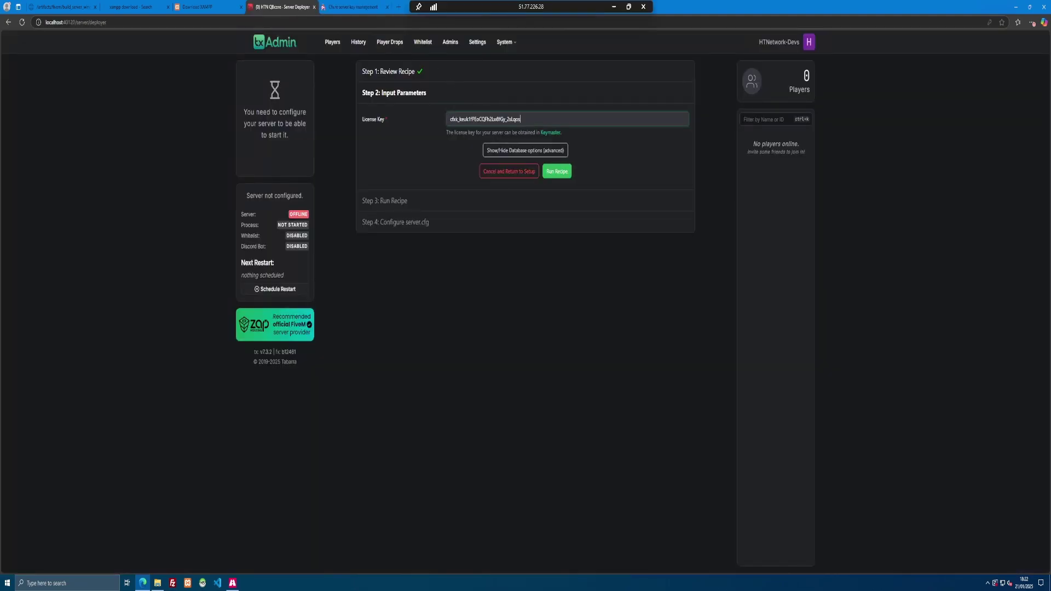
pyautogui.click(649, 160)
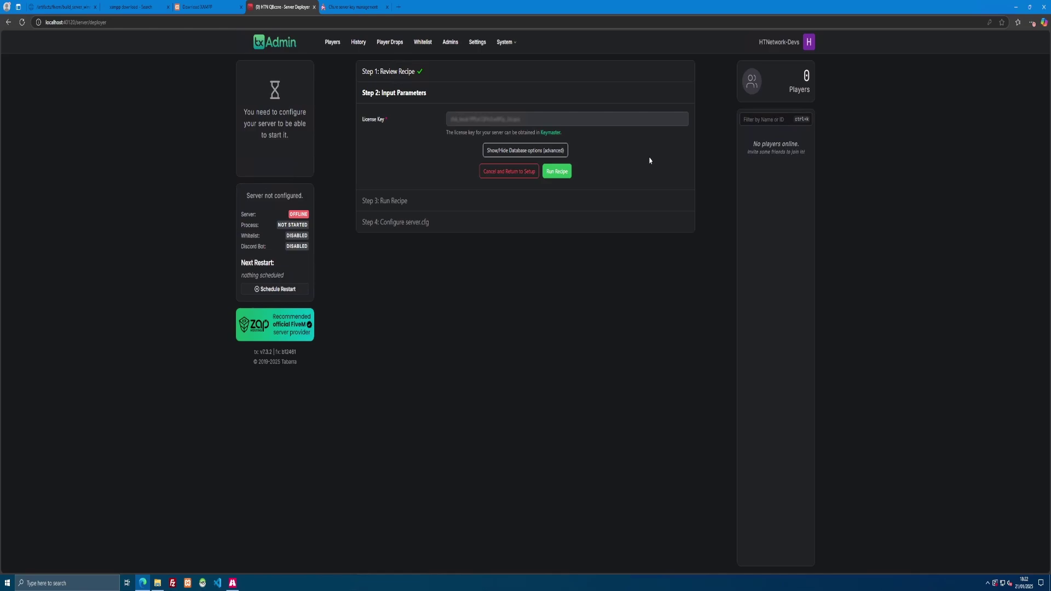
pyautogui.click(557, 171)
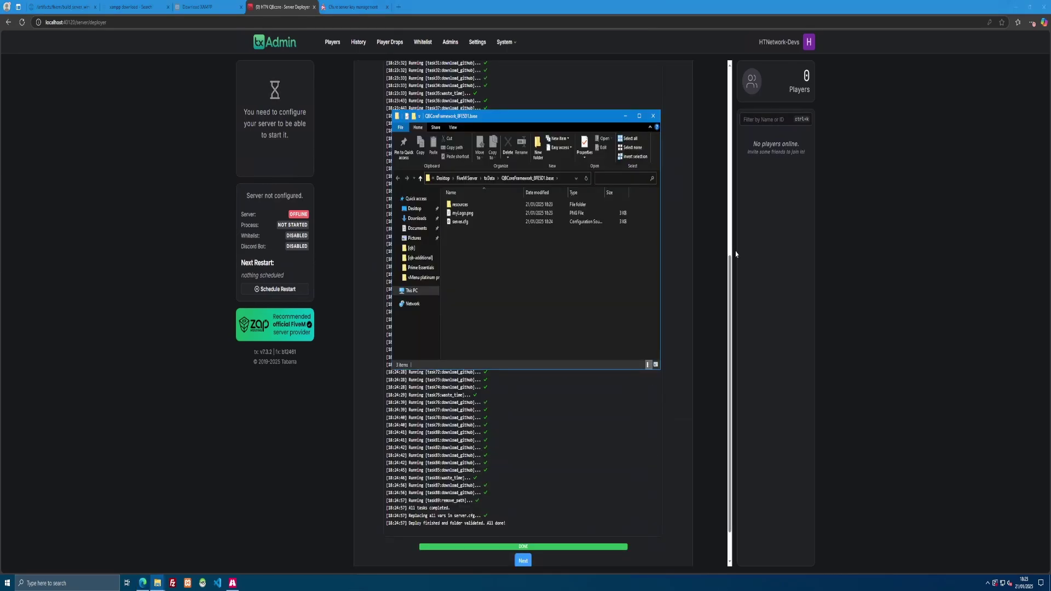
# Close the Explorer window over the deploy log and continue to the server.cfg step.
pyautogui.click(651, 116)
pyautogui.scroll(-1, 535, 264)
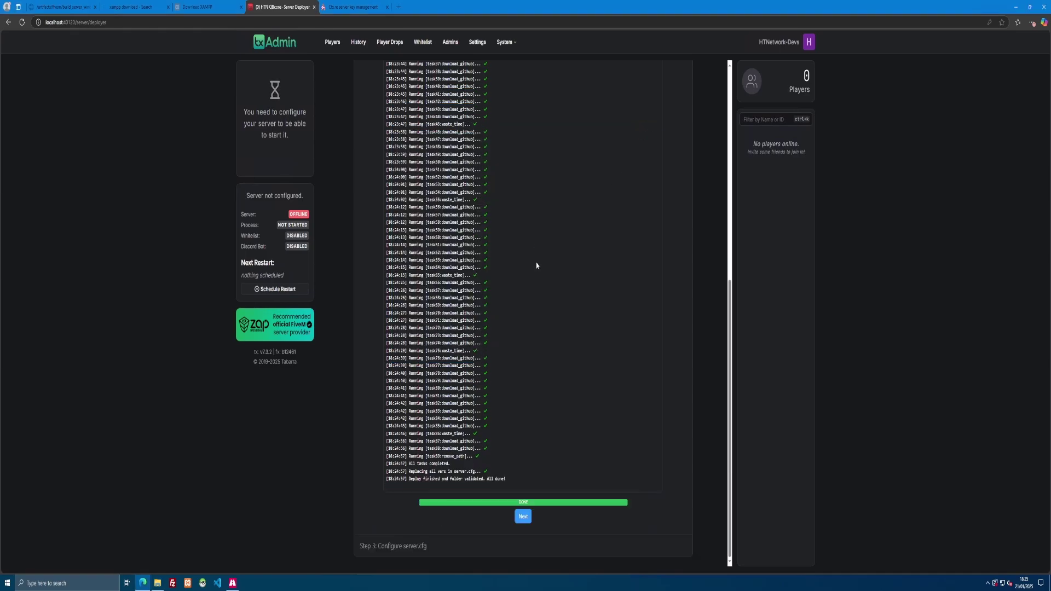
pyautogui.click(522, 518)
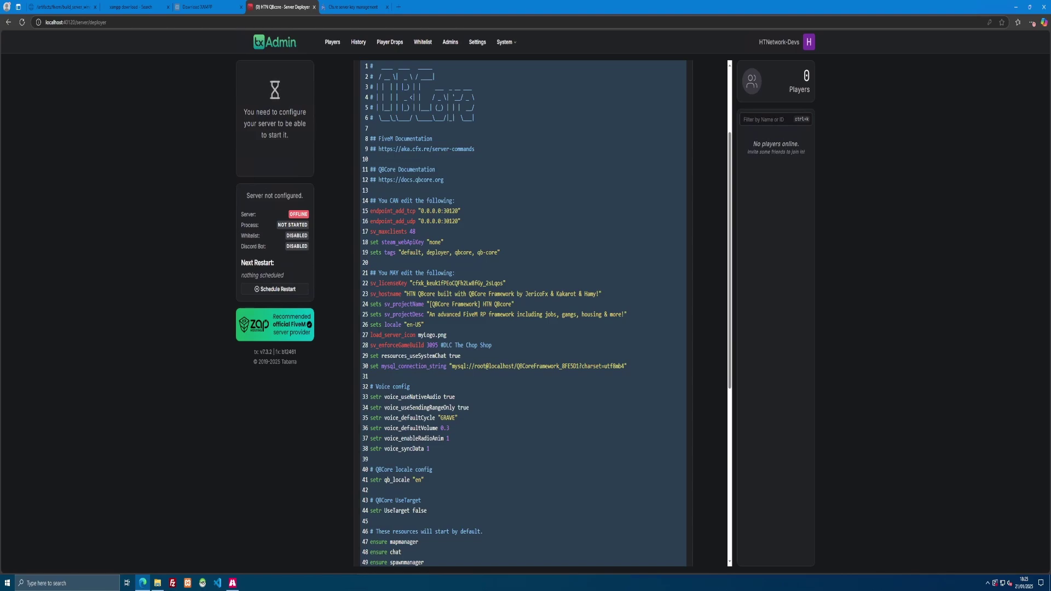
# Shorten sv_hostname to "HTN" and sv_projectName to "HTN QBcore" in server.cfg.
pyautogui.moveTo(599, 294); pyautogui.dragTo(415, 294)
pyautogui.press('BackSpace')
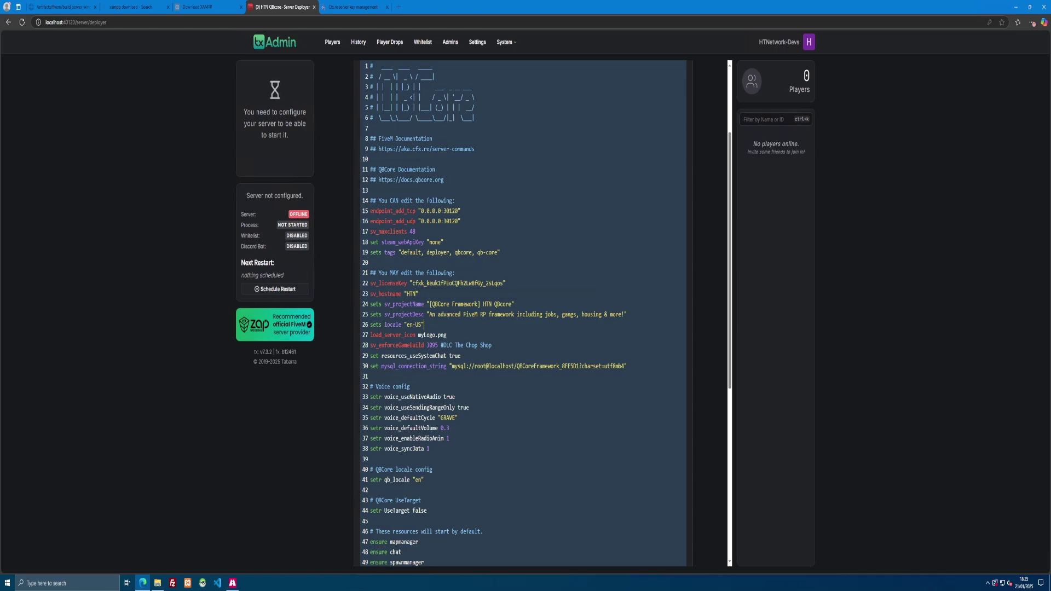
pyautogui.moveTo(482, 304); pyautogui.dragTo(429, 305)
pyautogui.press('BackSpace')
pyautogui.scroll(-2, 523, 312)
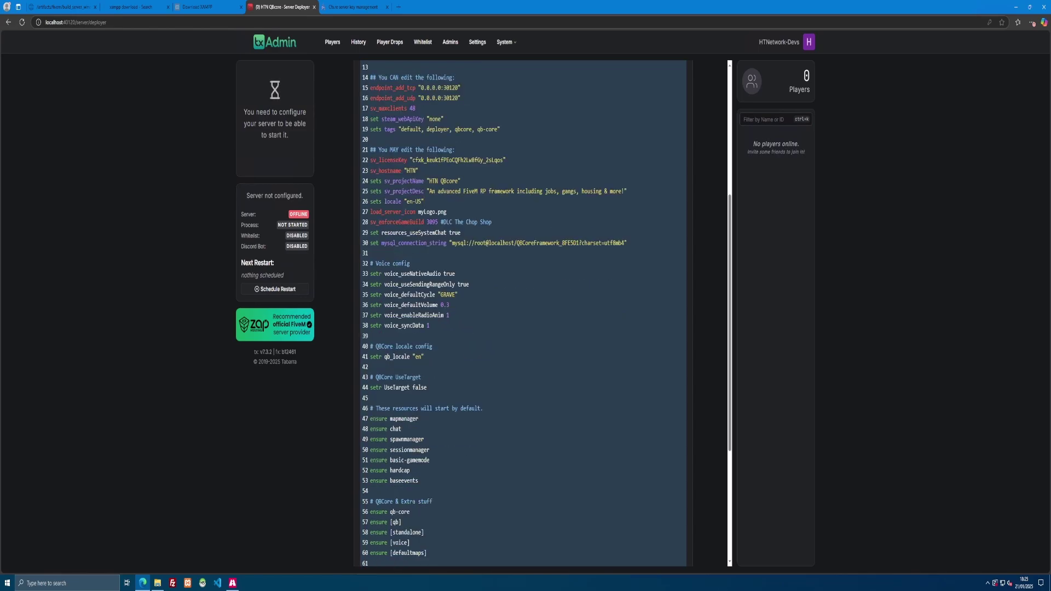
pyautogui.scroll(-2, 523, 312)
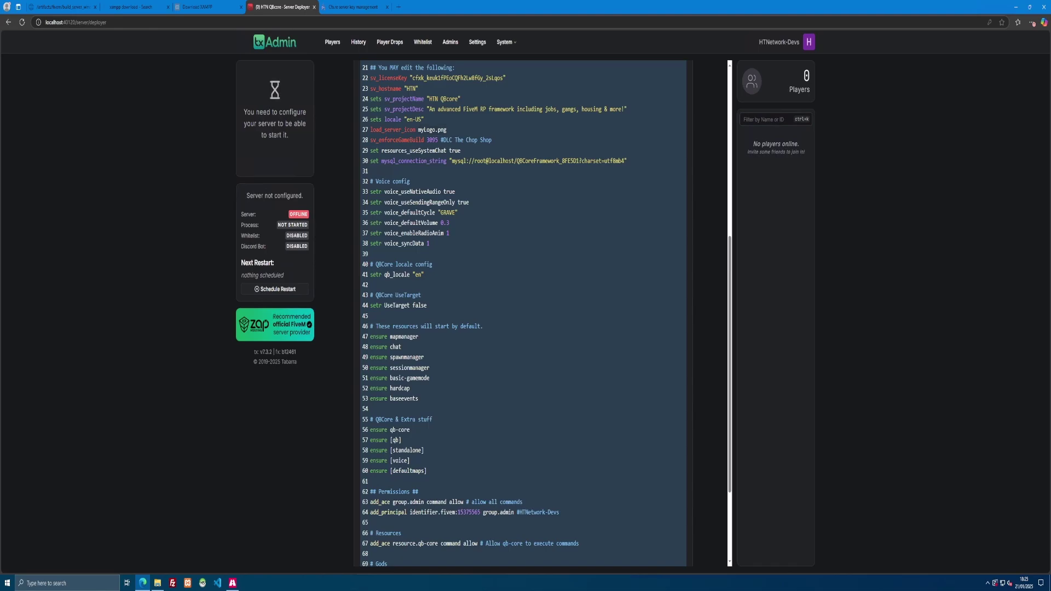
pyautogui.scroll(-3, 522, 312)
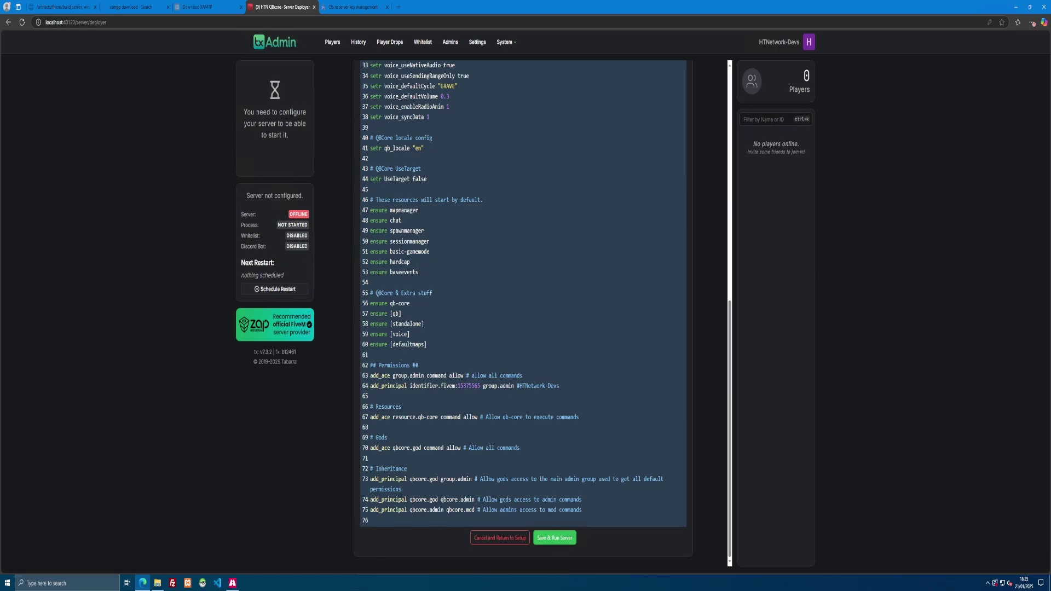
# Save the config and start the server, then open the desktop FiveM Server folder.
pyautogui.click(563, 540)
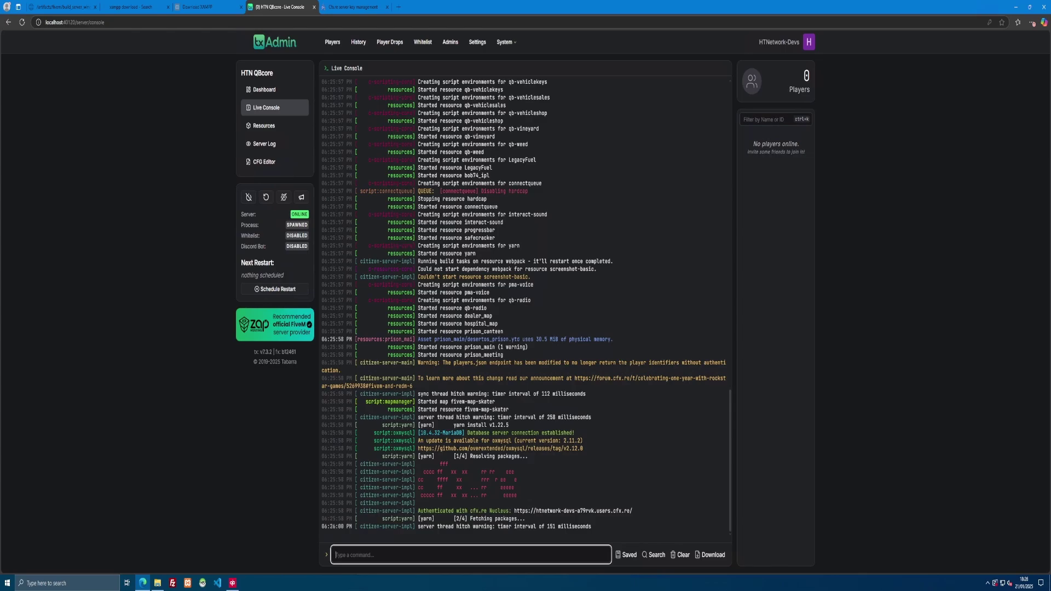
pyautogui.click(1015, 7)
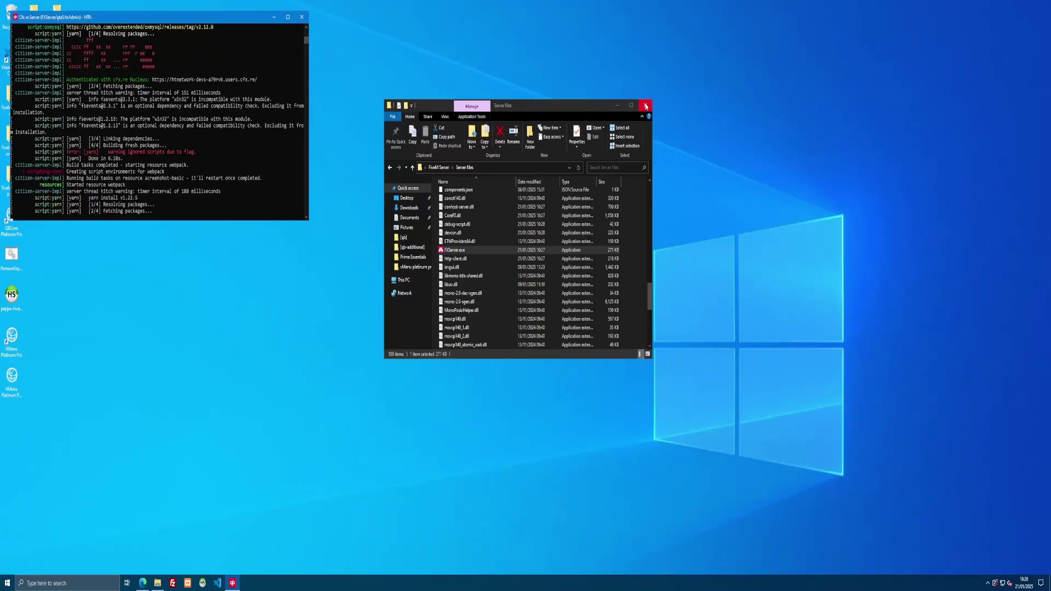
pyautogui.click(645, 105)
pyautogui.doubleClick(523, 301)
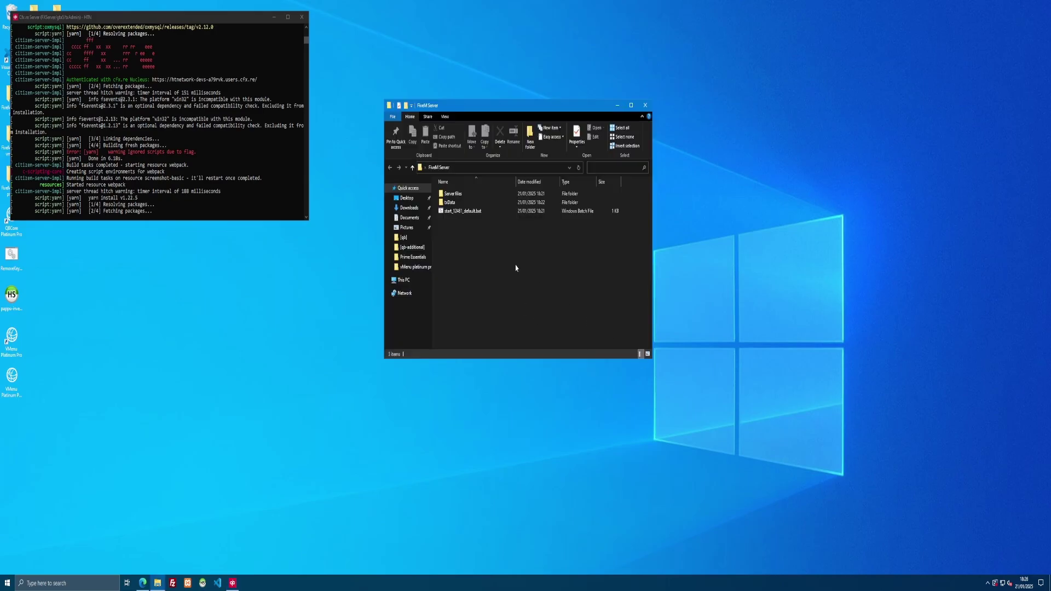
pyautogui.moveTo(499, 107); pyautogui.dragTo(774, 169)
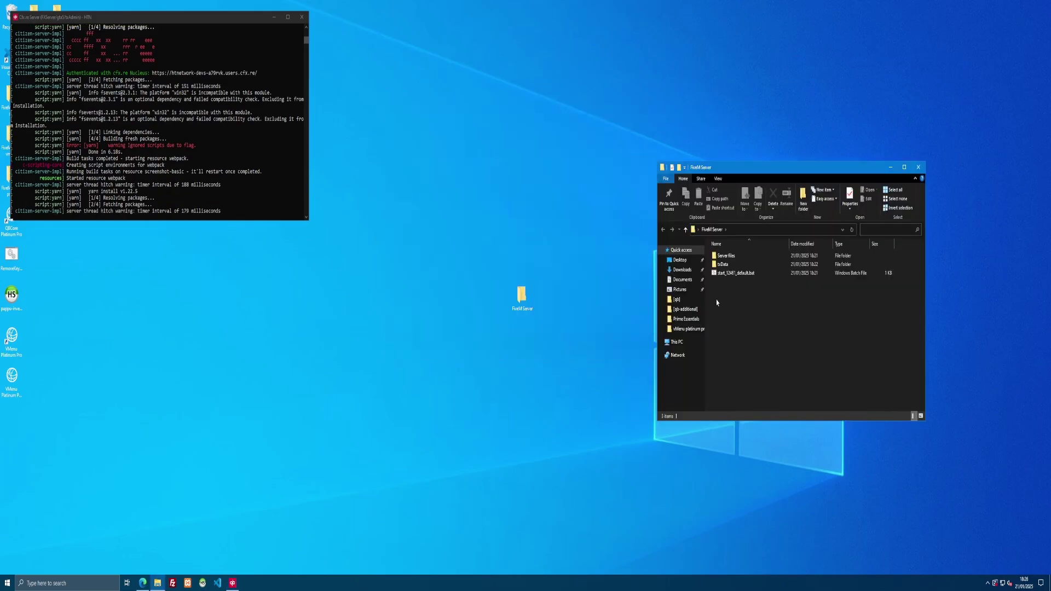
# Create a Start Server shortcut to start_12461_default.bat on the desktop.
pyautogui.rightClick(726, 275)
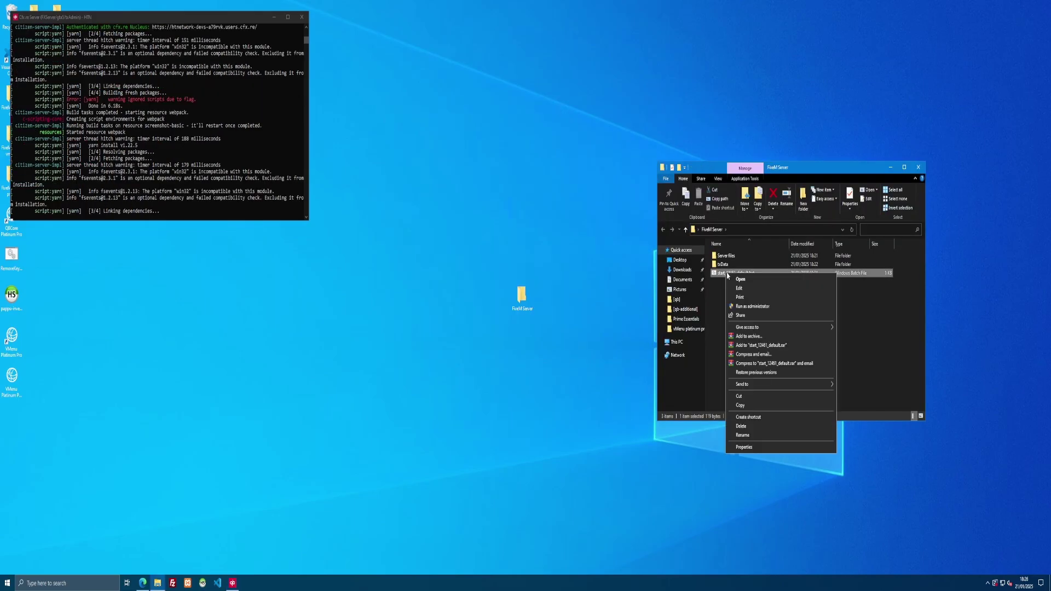
pyautogui.click(751, 417)
pyautogui.click(765, 282)
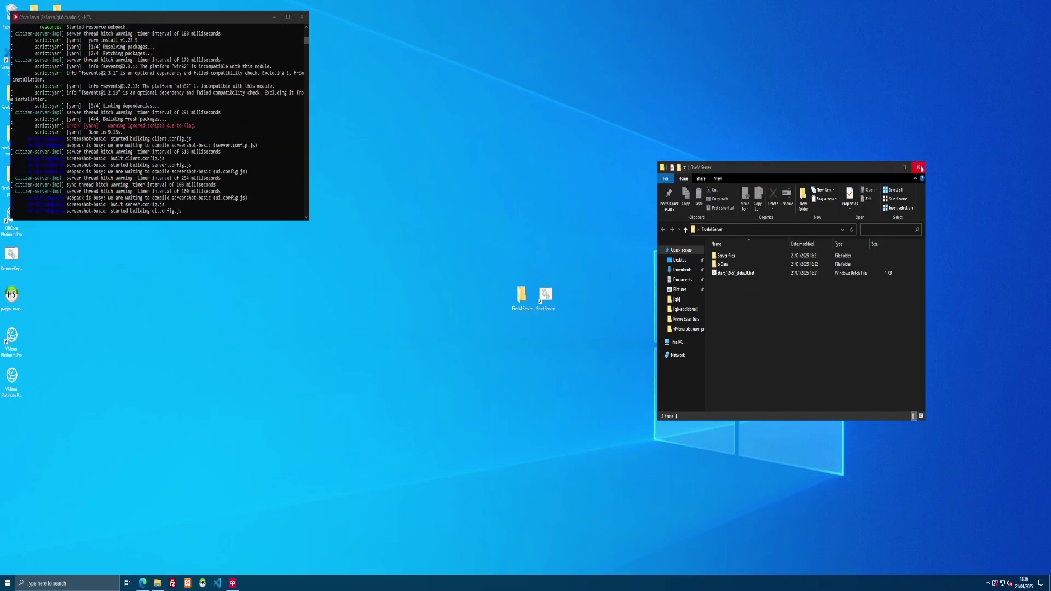
# Add a TXadmin desktop shortcut pointing to the txAdmin console web address.
pyautogui.rightClick(564, 304)
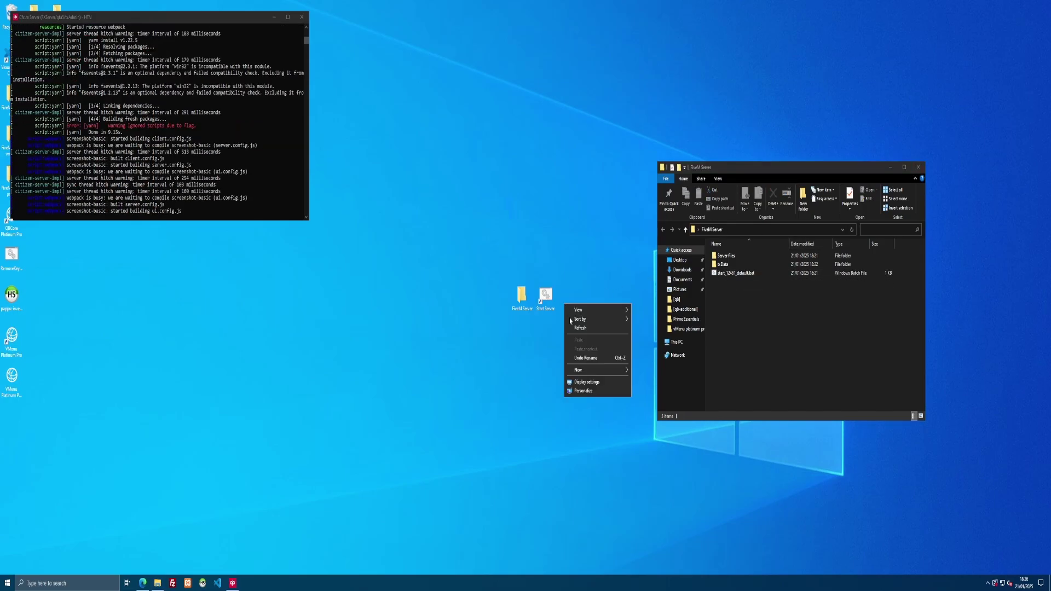
pyautogui.moveTo(579, 370)
pyautogui.click(650, 380)
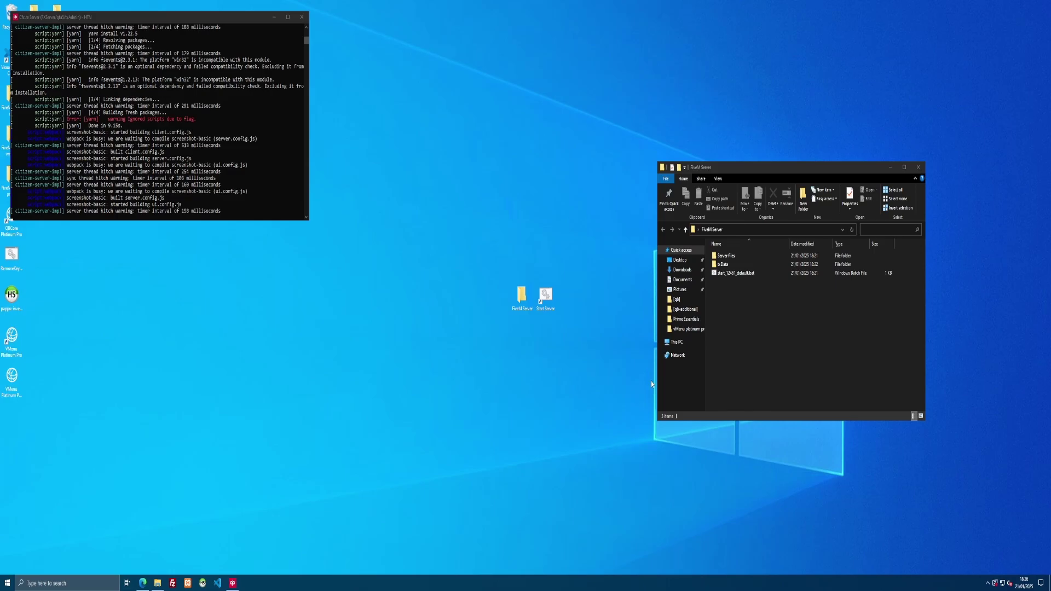
pyautogui.click(142, 582)
pyautogui.click(75, 22)
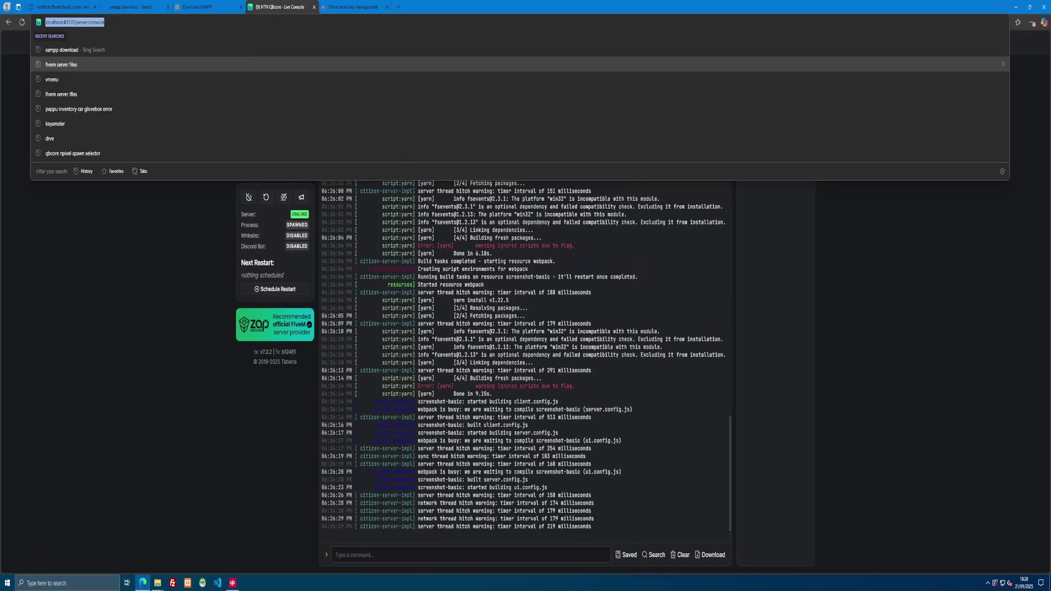
pyautogui.hotkey('ctrl', 'c')
pyautogui.click(1043, 6)
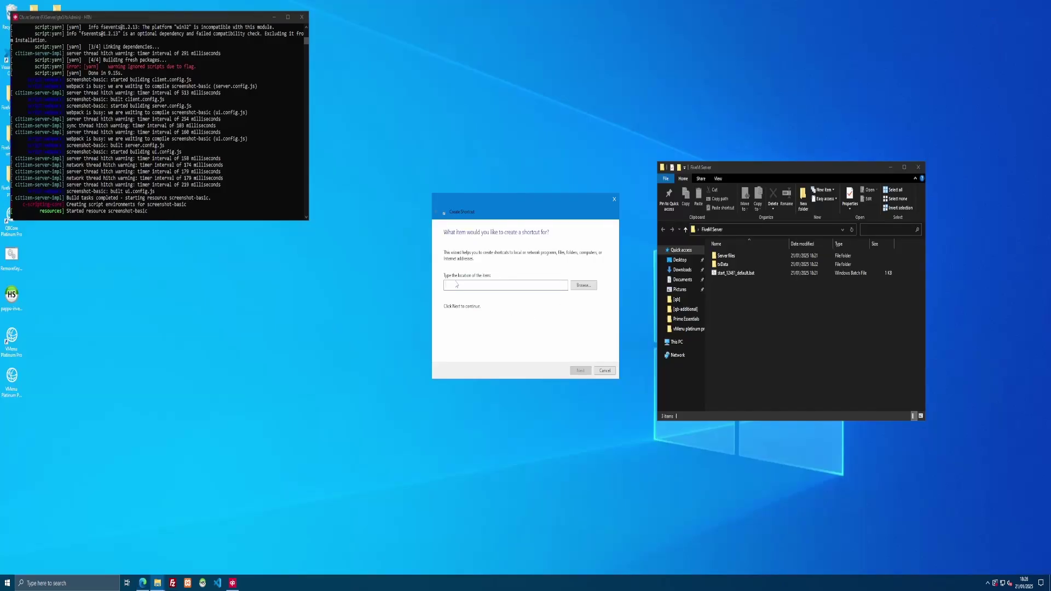
pyautogui.hotkey('ctrl', 'v')
pyautogui.click(580, 371)
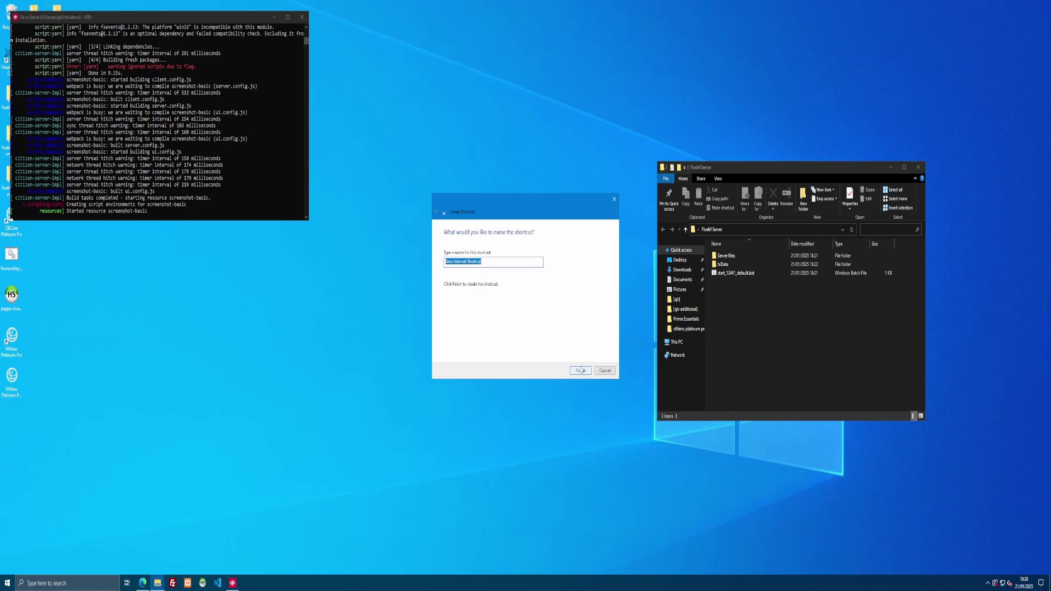
pyautogui.write('TXadmin')
pyautogui.click(581, 370)
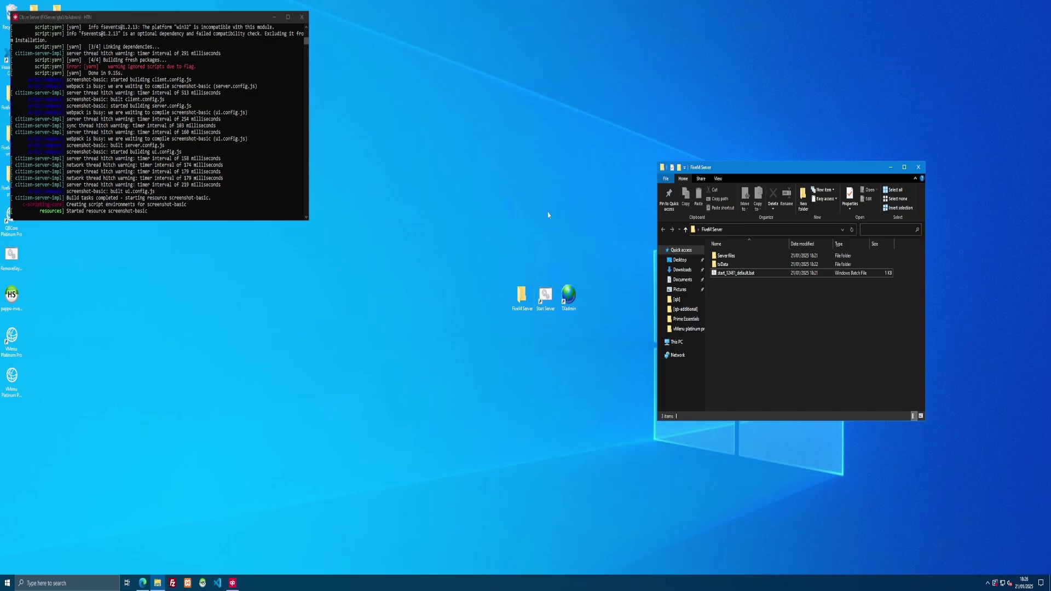
# Browse txData into QBCoreFramework_8FE5D1.base, resources and [qb], then return to the base folder.
pyautogui.click(209, 116)
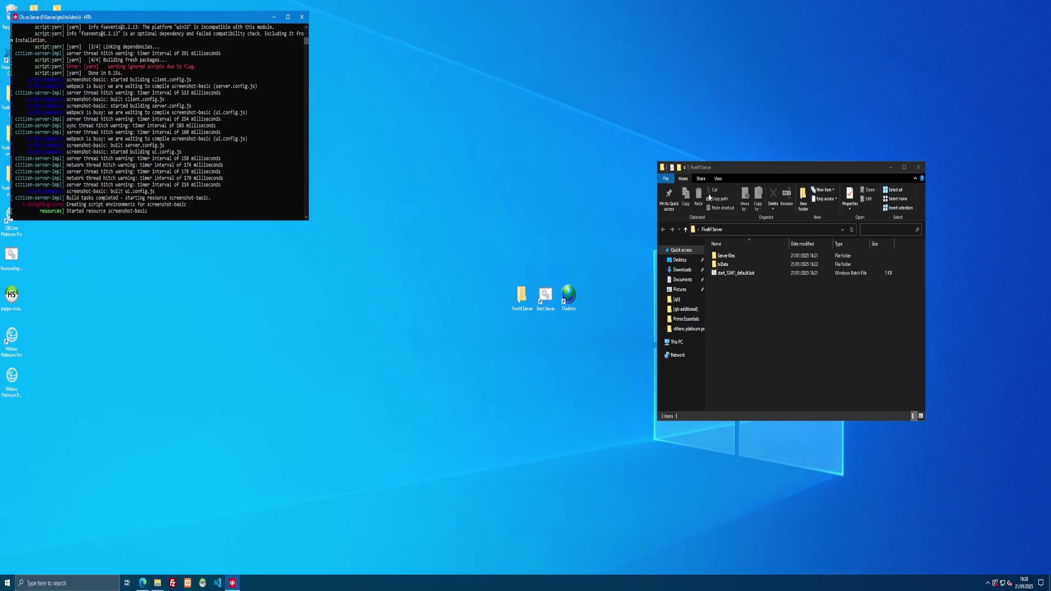
pyautogui.doubleClick(722, 265)
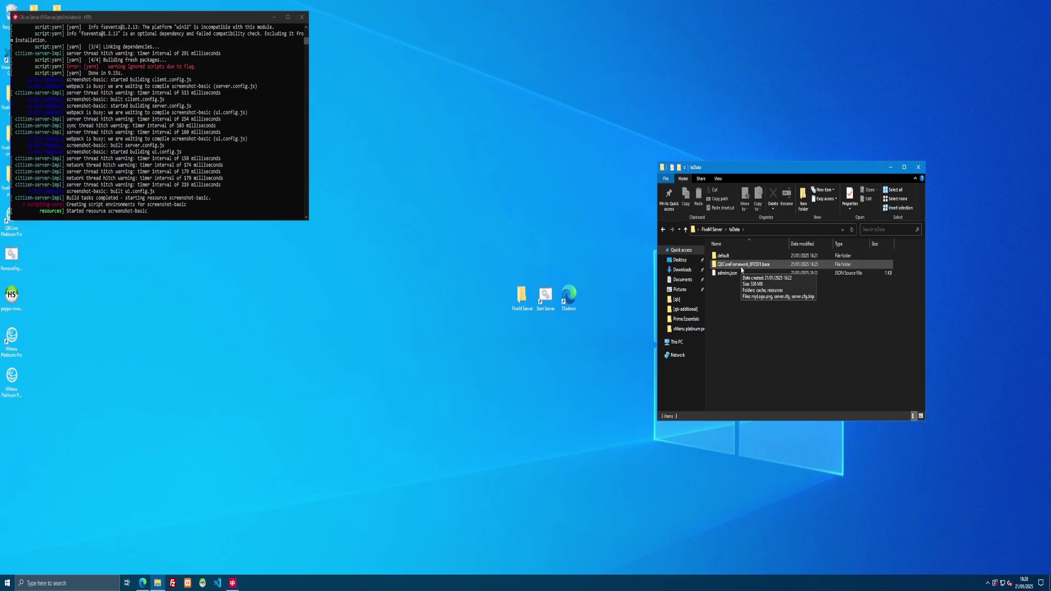
pyautogui.doubleClick(741, 265)
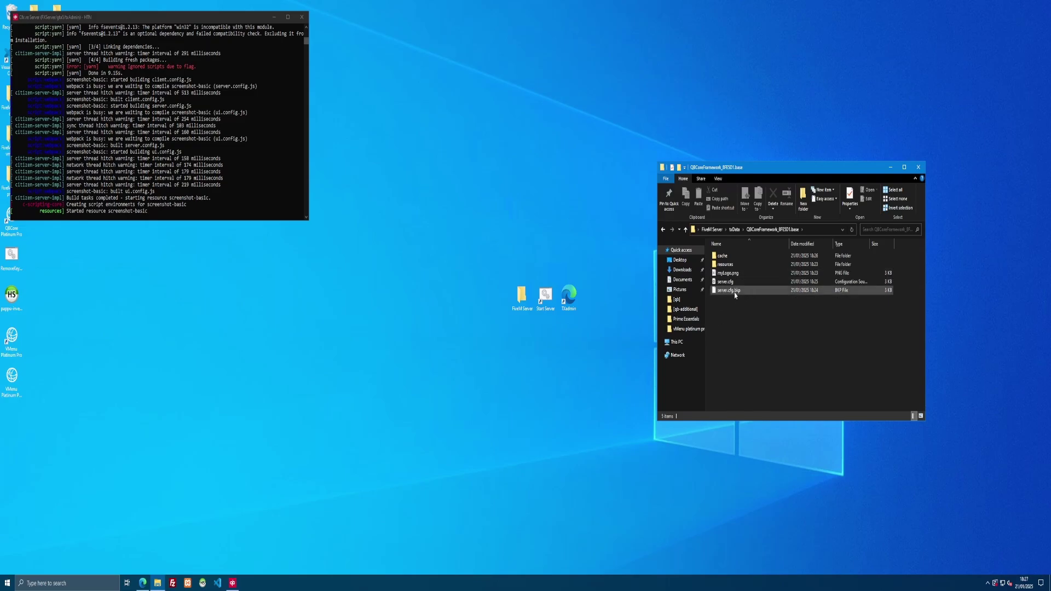
pyautogui.click(720, 267)
pyautogui.doubleClick(720, 267)
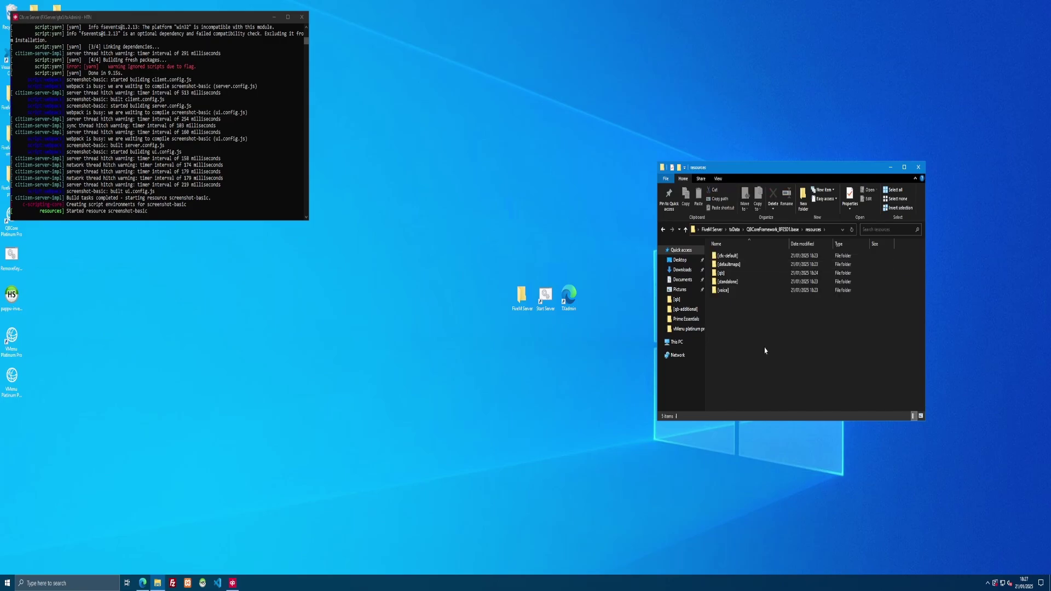
pyautogui.doubleClick(721, 272)
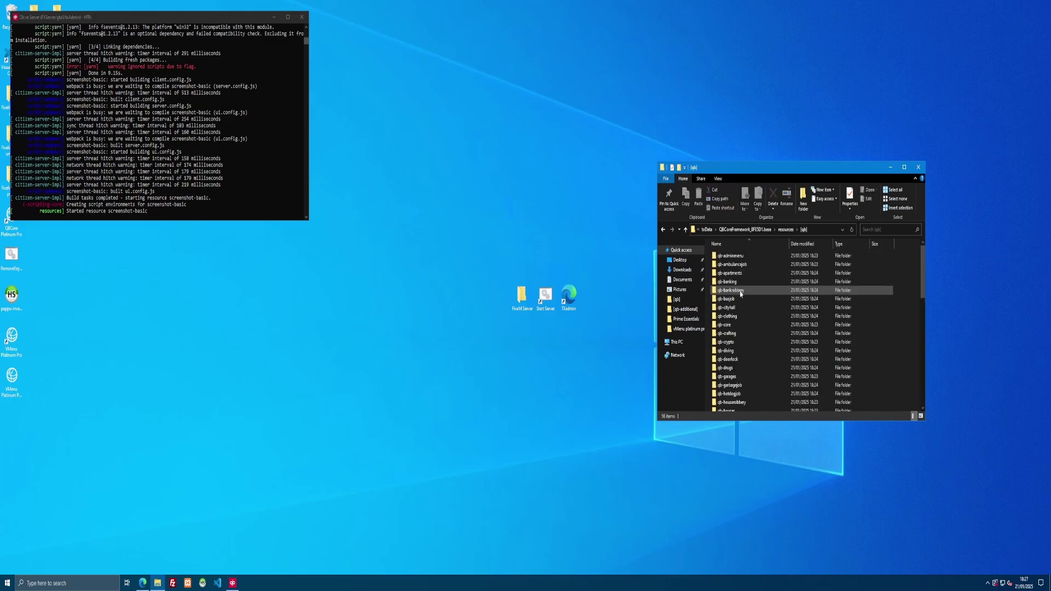
pyautogui.scroll(-7, 740, 293)
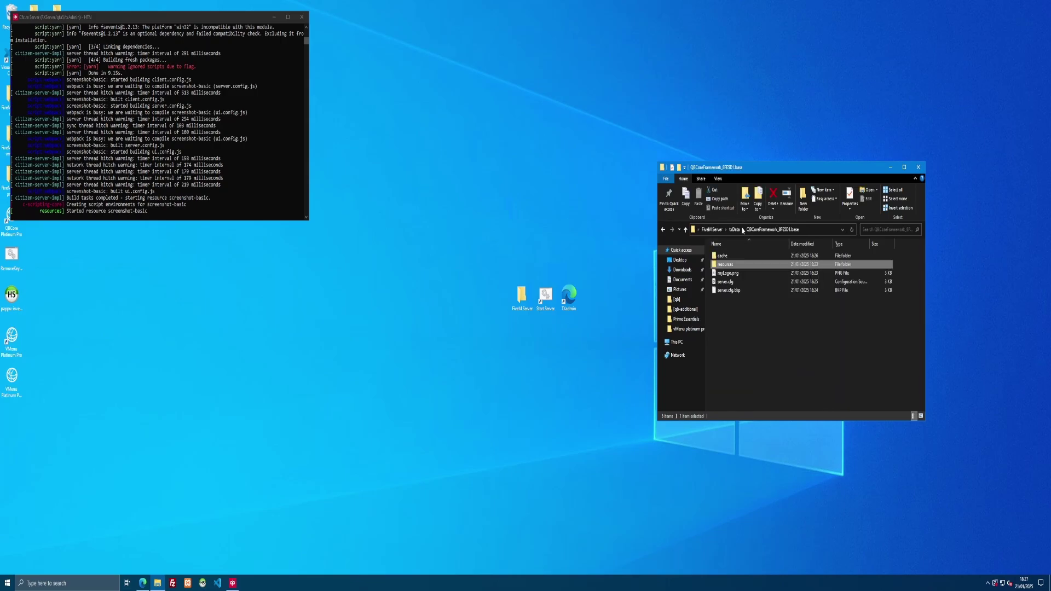
pyautogui.click(742, 232)
# Go up to the FiveM Server folder and close the Explorer window.
pyautogui.click(711, 230)
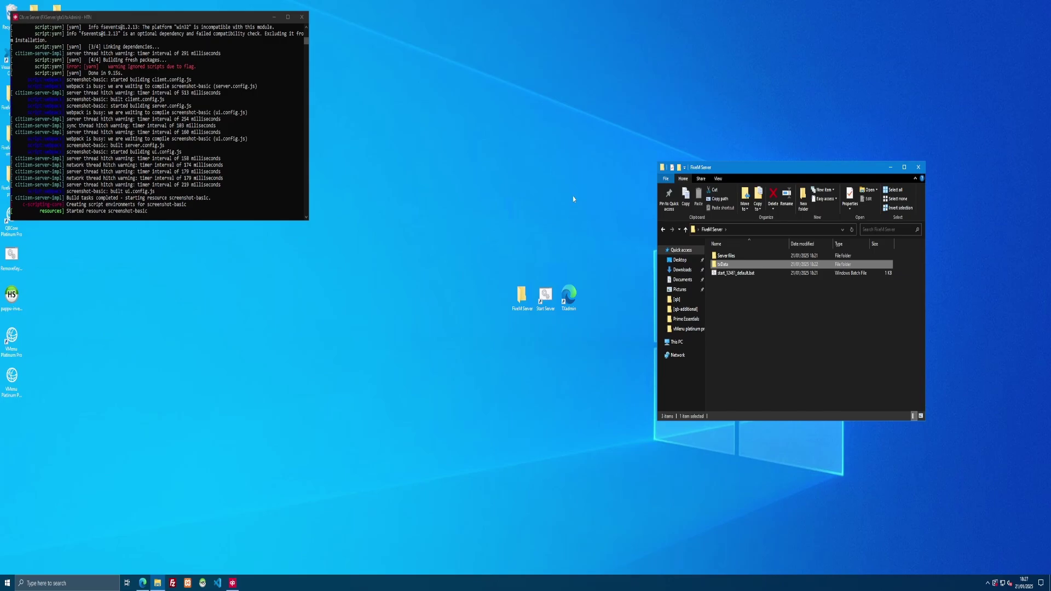
pyautogui.click(922, 169)
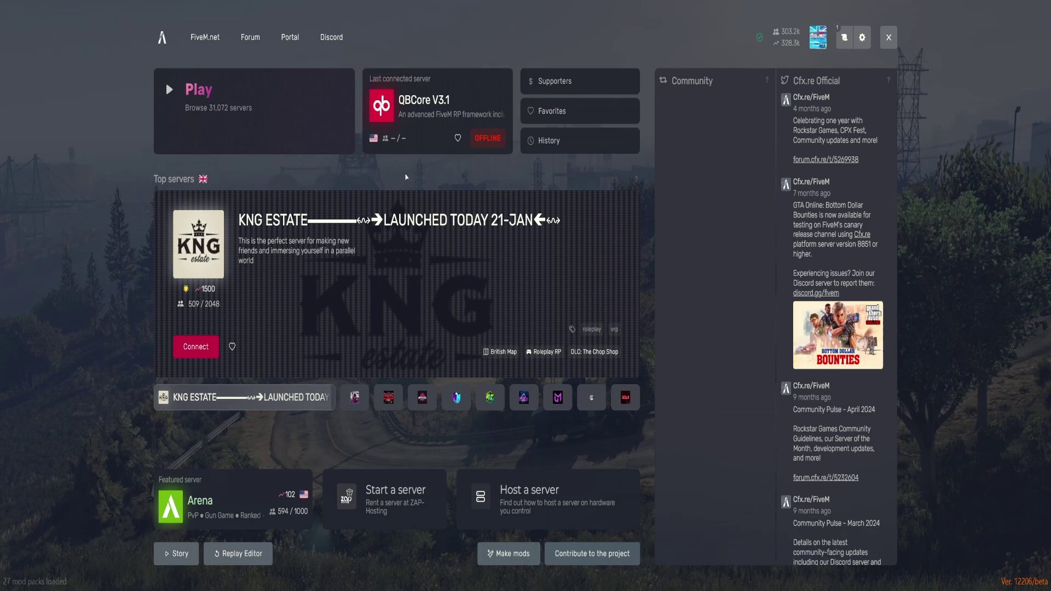
# Run connect 51.77.226.28 in the F8 console, replacing the initially typed localhost.
pyautogui.press('F8')
pyautogui.write('c')
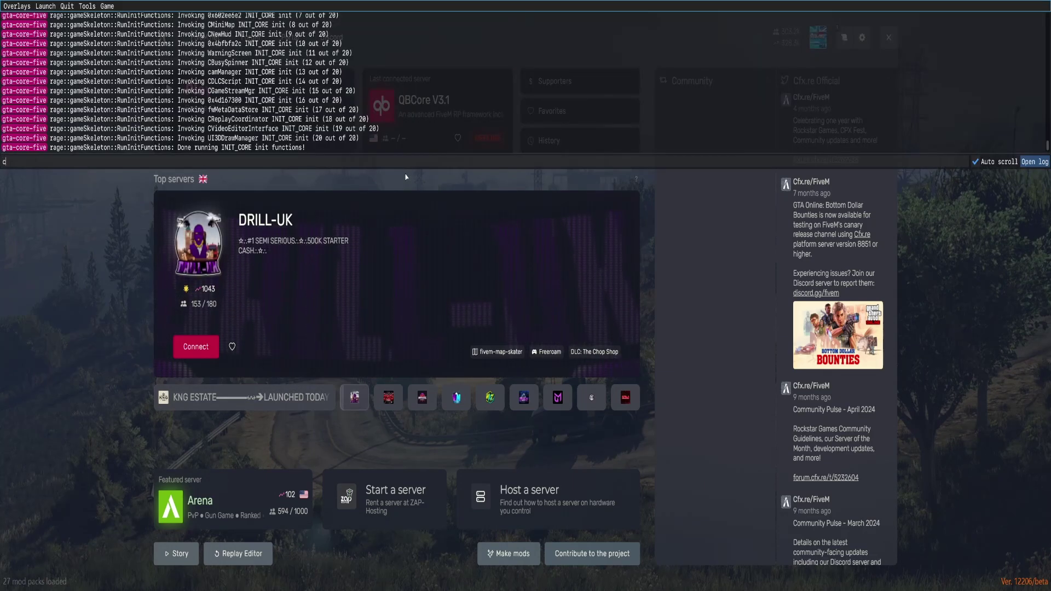
pyautogui.write('onnecyt')
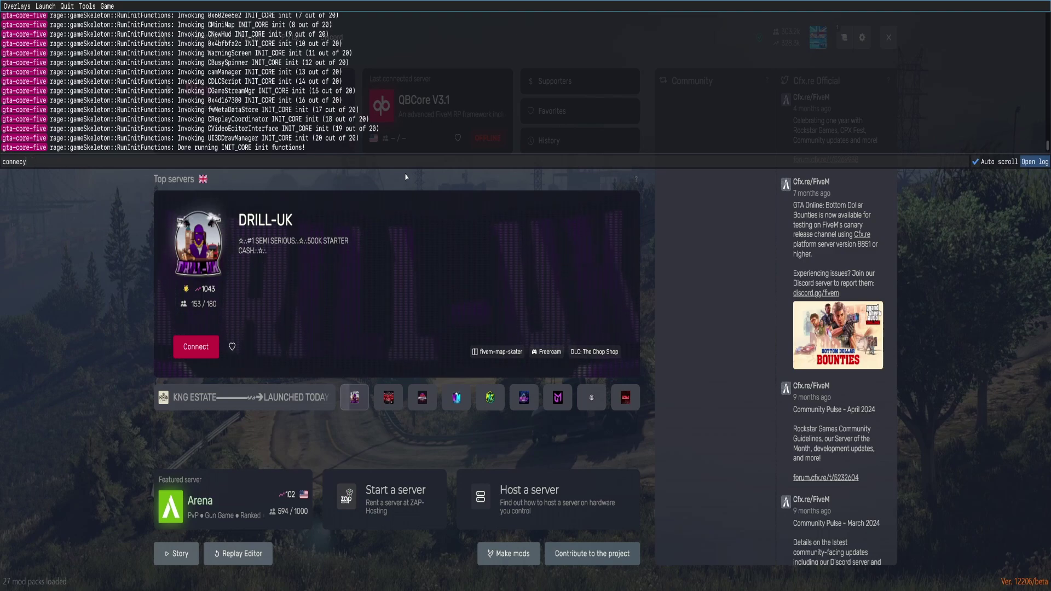
pyautogui.press('BackSpace')
pyautogui.write('t localsh')
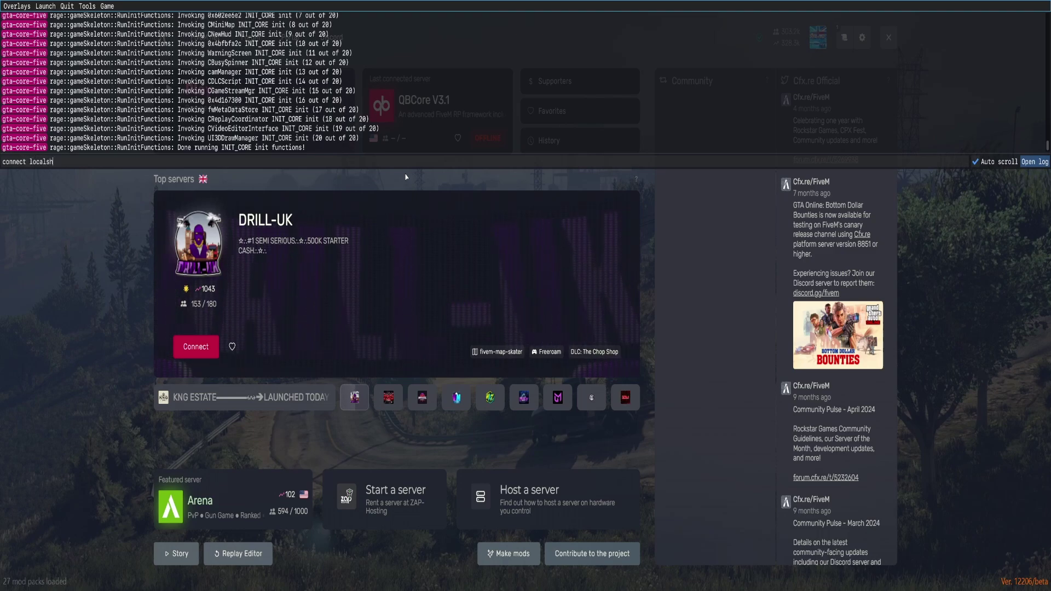
pyautogui.press('BackSpace')
pyautogui.press('BackSpace')
pyautogui.write('host')
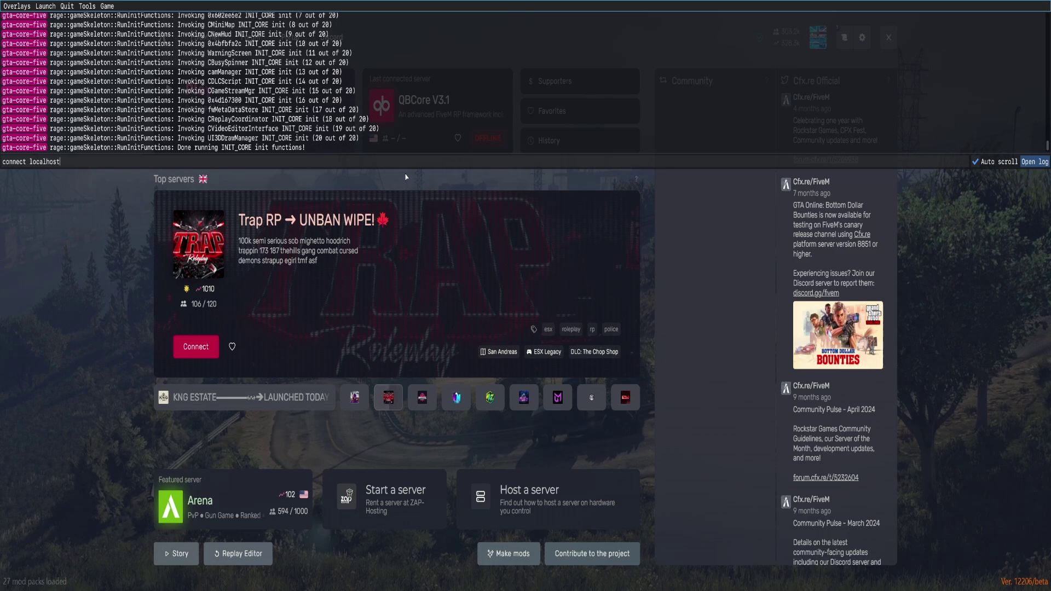
pyautogui.press('BackSpace')
pyautogui.press('BackSpace')
pyautogui.press('BackSpace')
pyautogui.press('BackSpace')
pyautogui.press('BackSpace')
pyautogui.press('BackSpace')
pyautogui.press('BackSpace')
pyautogui.press('BackSpace')
pyautogui.press('BackSpace')
pyautogui.hotkey('ctrl', 'v')
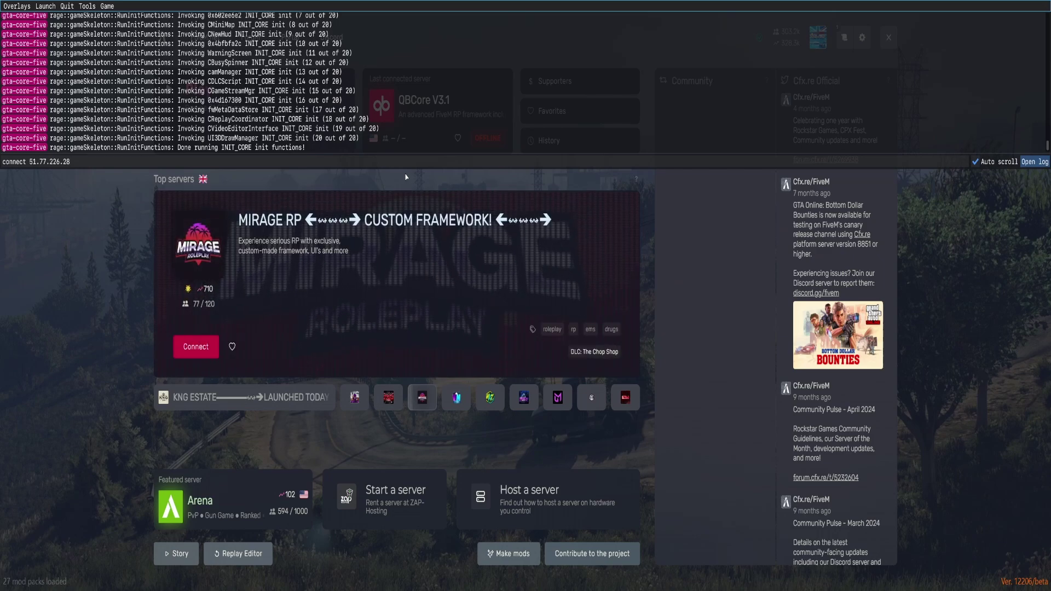
pyautogui.press('Return')
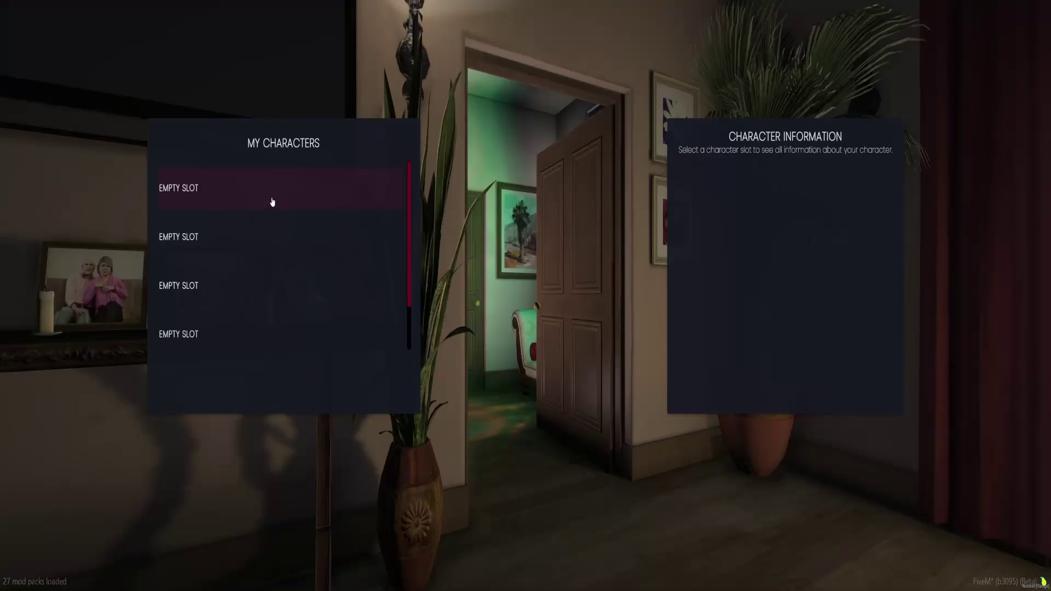
# Create a male character in the first slot, filling in first name, last name and nationality.
pyautogui.click(272, 201)
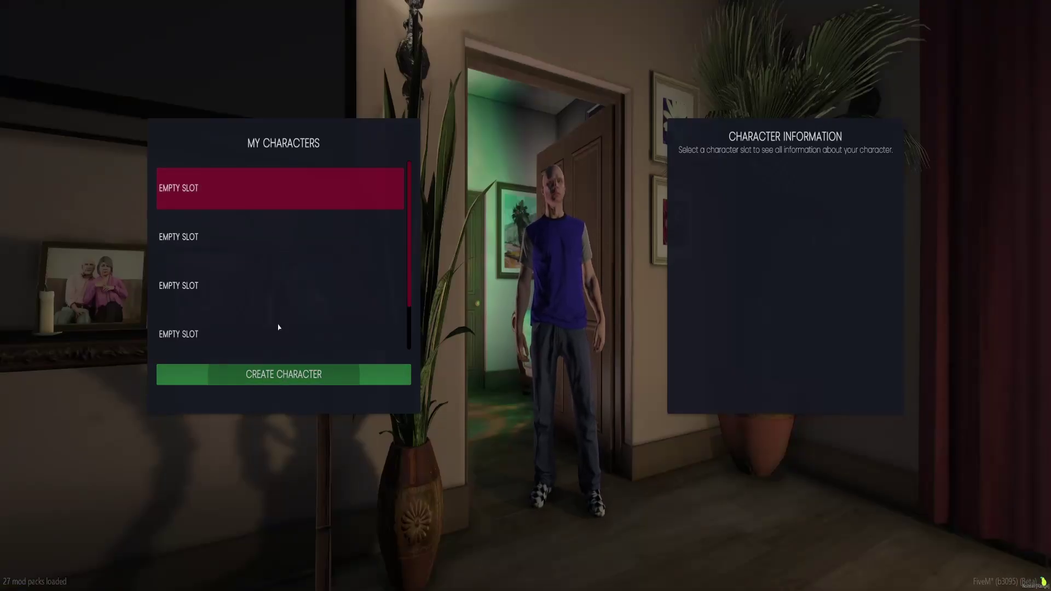
pyautogui.click(279, 376)
pyautogui.write('ss')
pyautogui.click(436, 260)
pyautogui.write('ss')
pyautogui.click(430, 284)
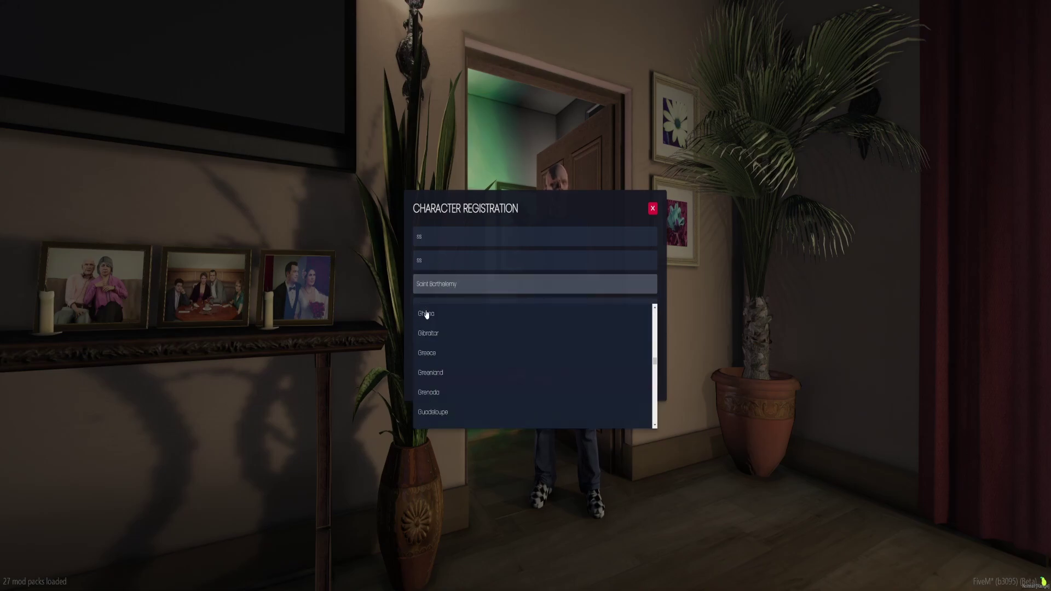
pyautogui.click(428, 315)
pyautogui.click(432, 313)
pyautogui.click(423, 341)
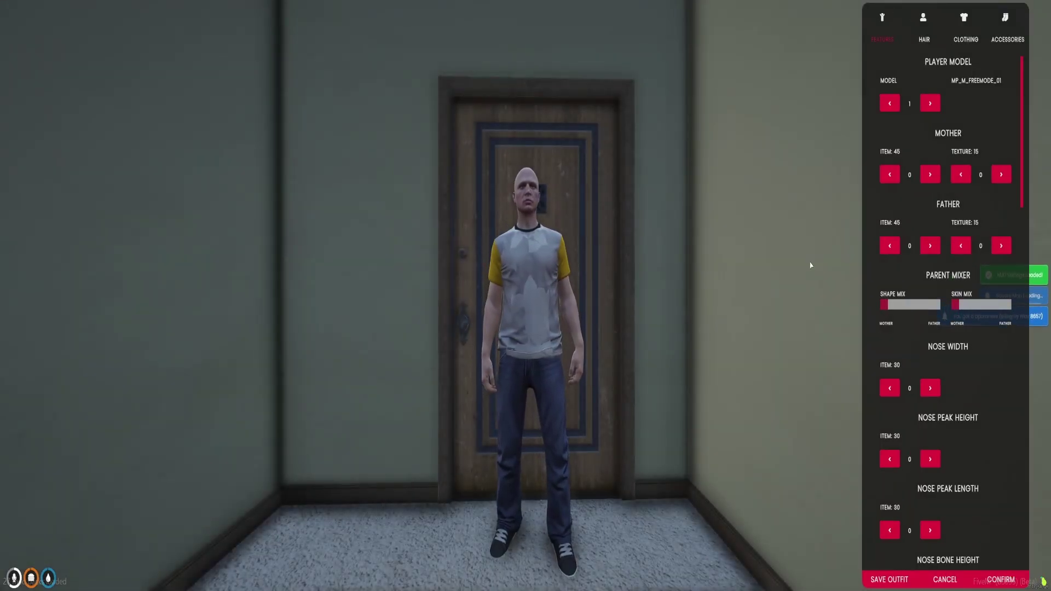
# Confirm the character's appearance and leave the apartment for the street.
pyautogui.scroll(-5, 947, 152)
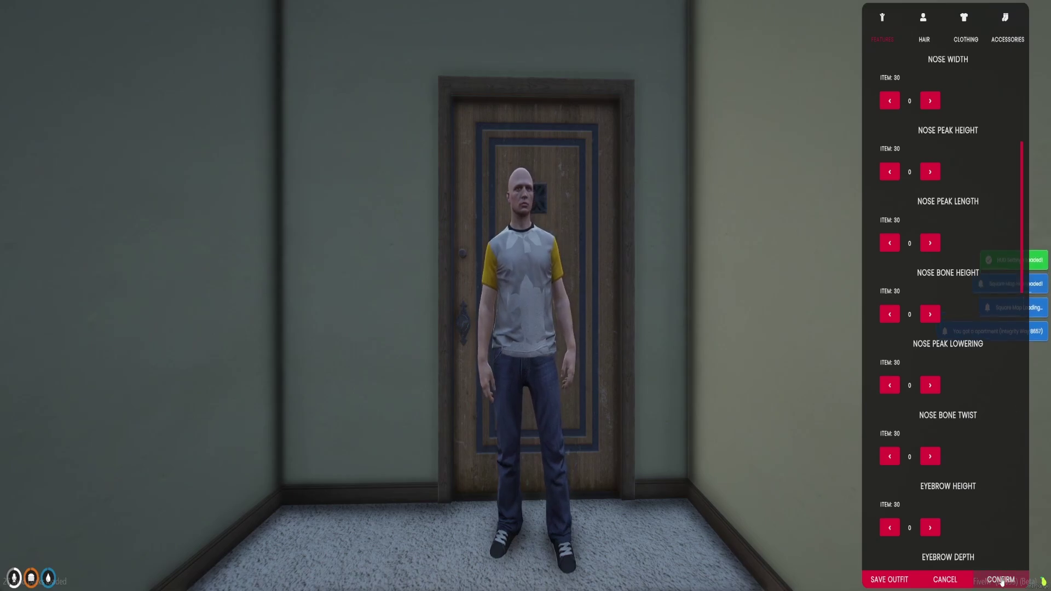
pyautogui.click(1004, 576)
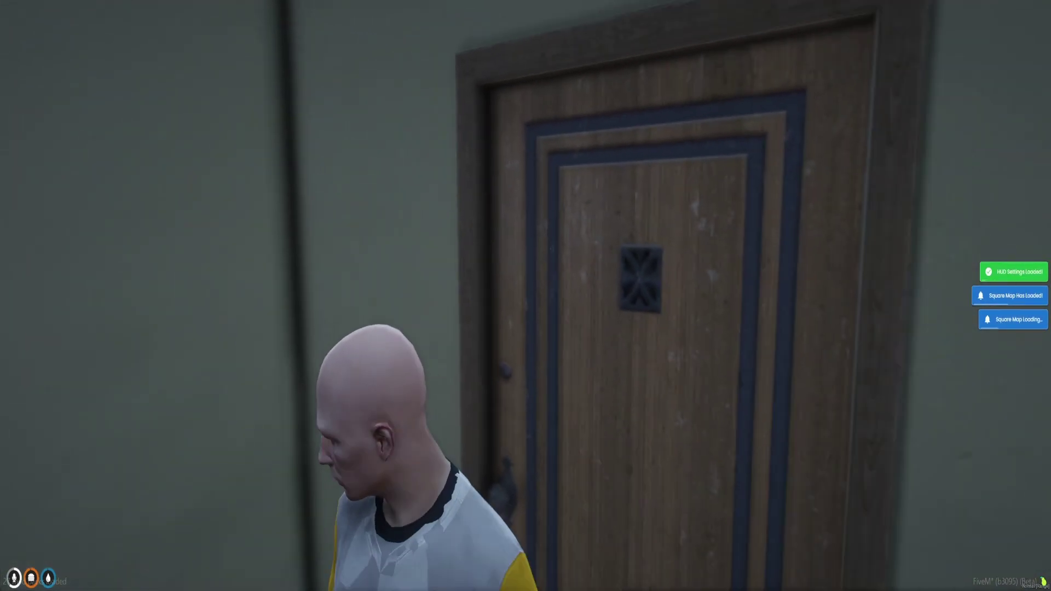
pyautogui.press('e')
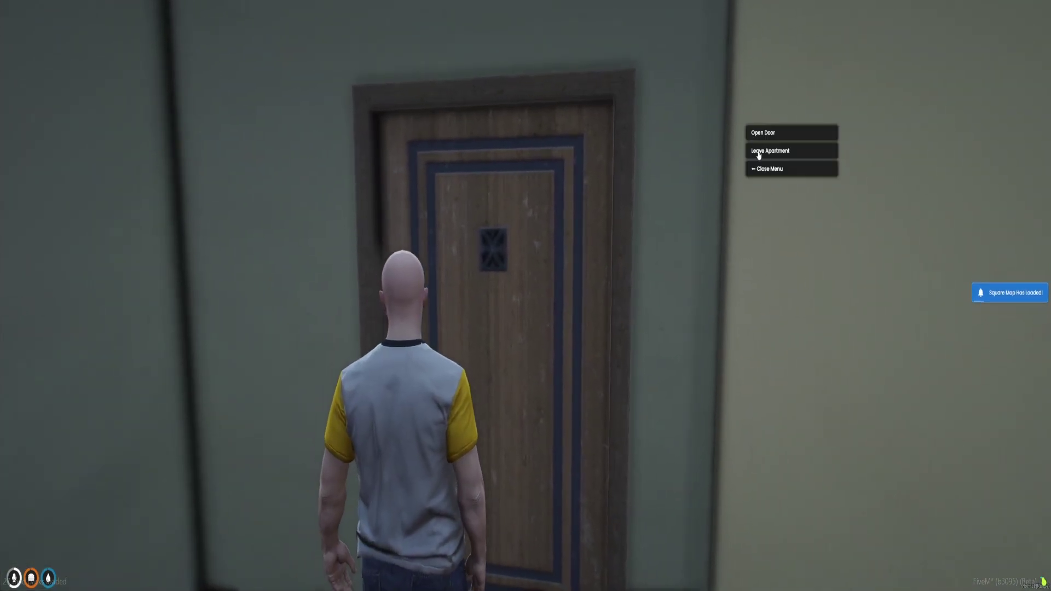
pyautogui.click(759, 152)
# Run the character along the sidewalk and across the street past the hospital.
pyautogui.press('w')
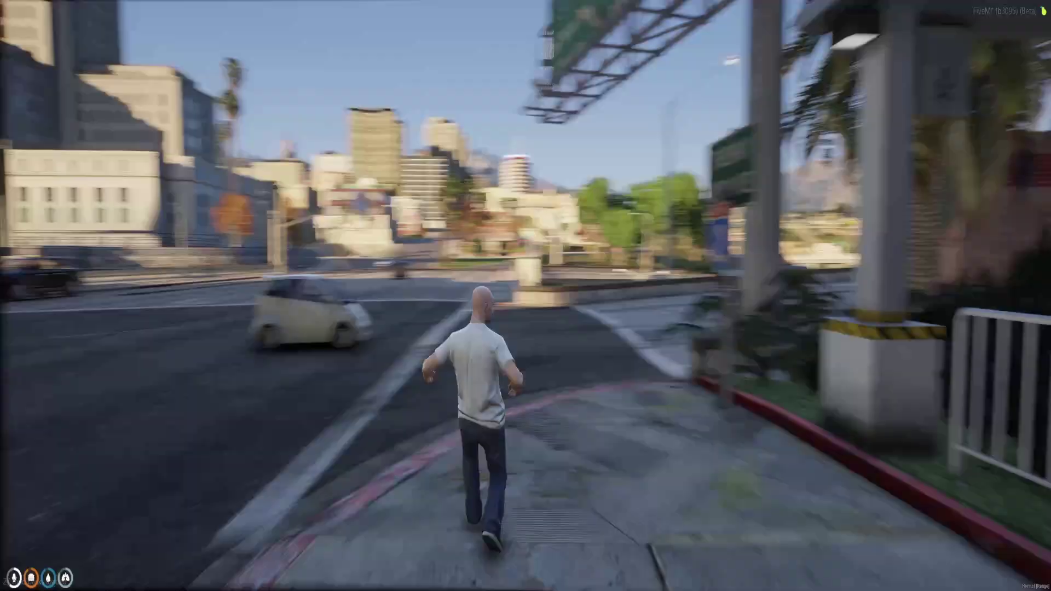
pyautogui.press('Tab')
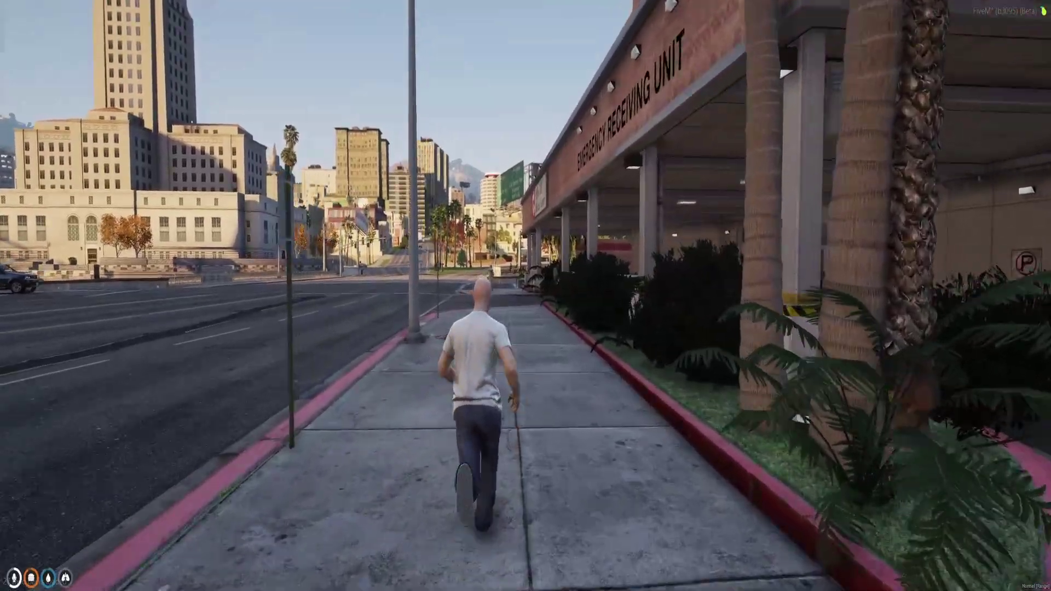
pyautogui.press('w')
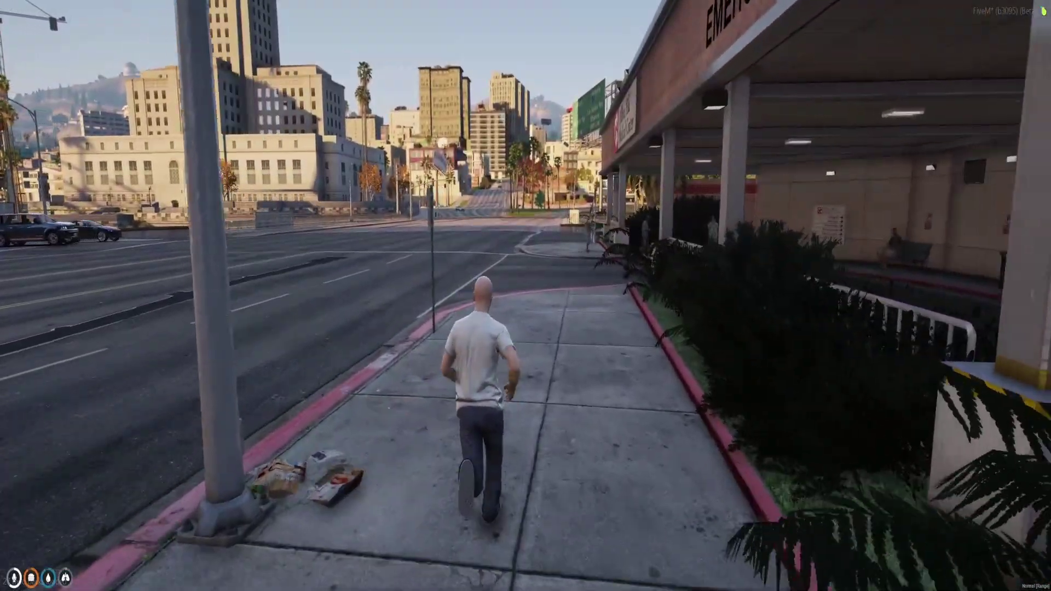
pyautogui.press('w')
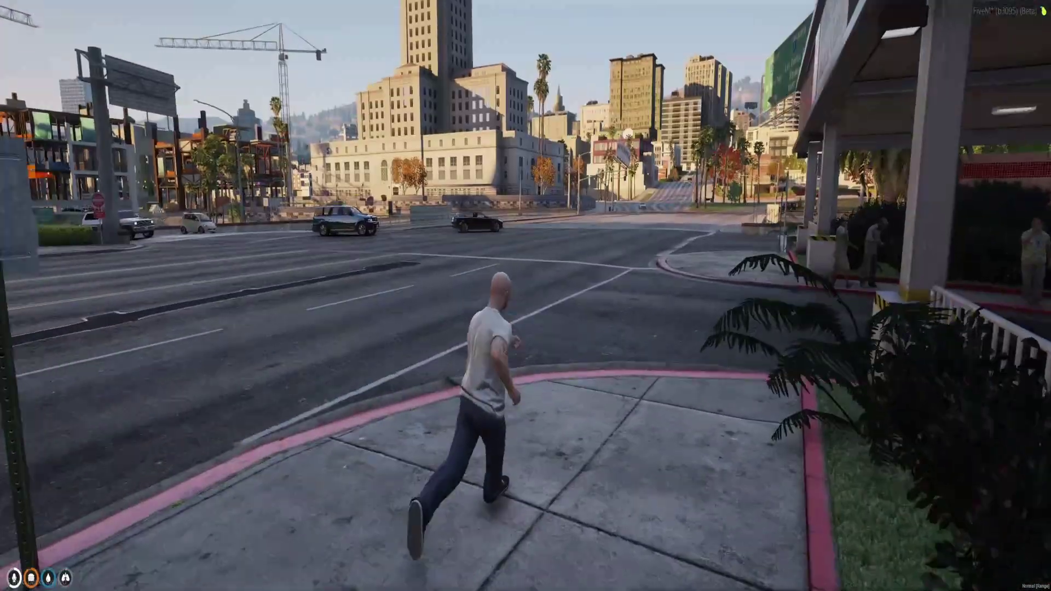
pyautogui.press('w')
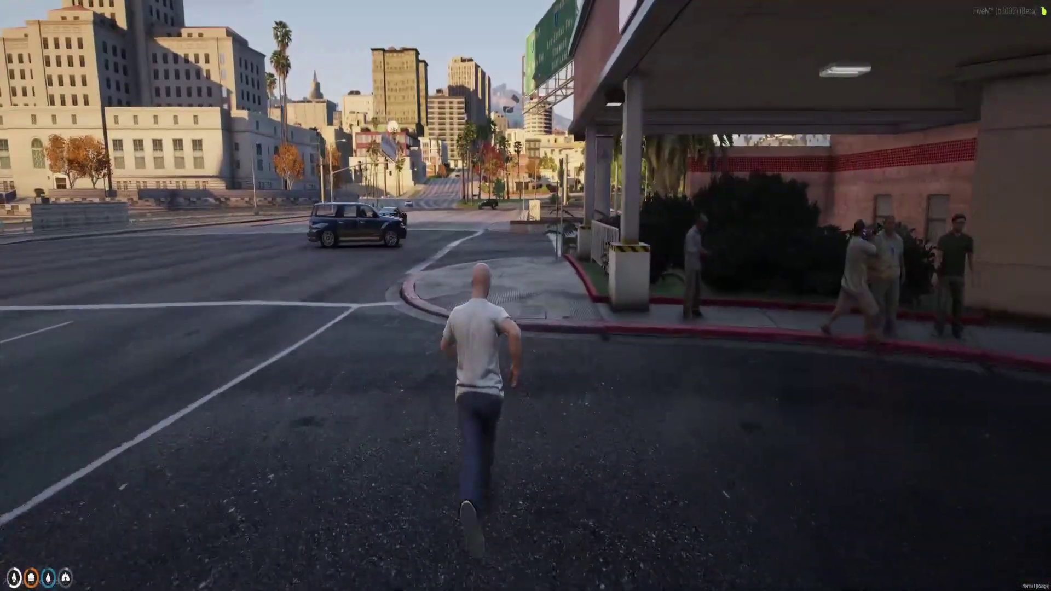